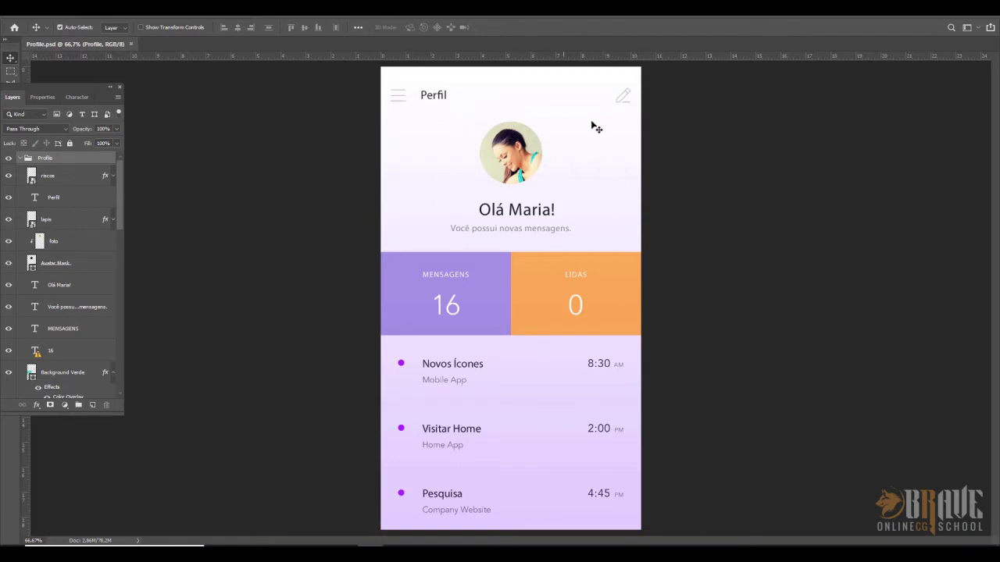
# Step: Float the Layers panel on the right and scroll through the Profile design's layer list
pyautogui.click(456, 278)
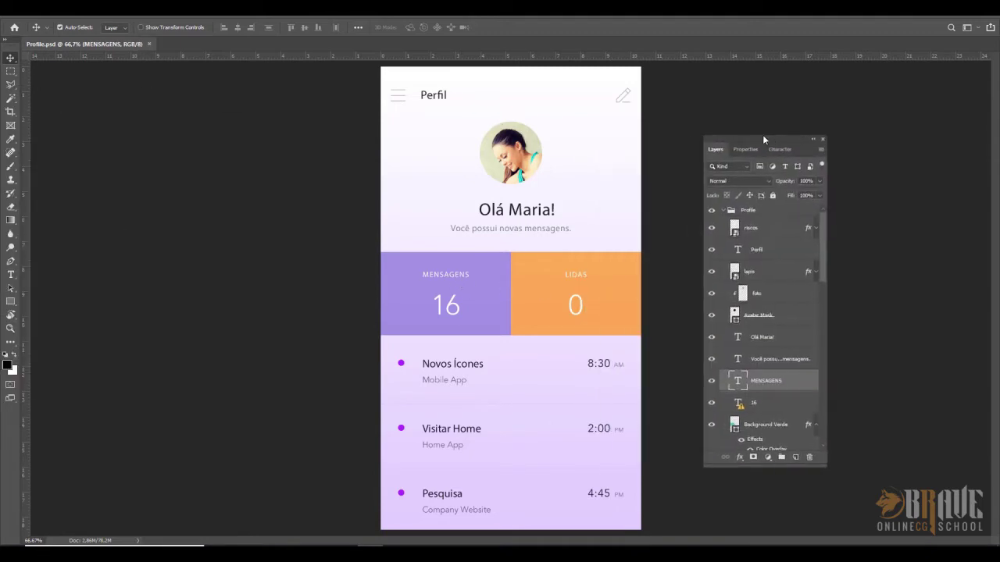
pyautogui.moveTo(53, 90); pyautogui.dragTo(833, 123)
pyautogui.scroll(-3, 859, 339)
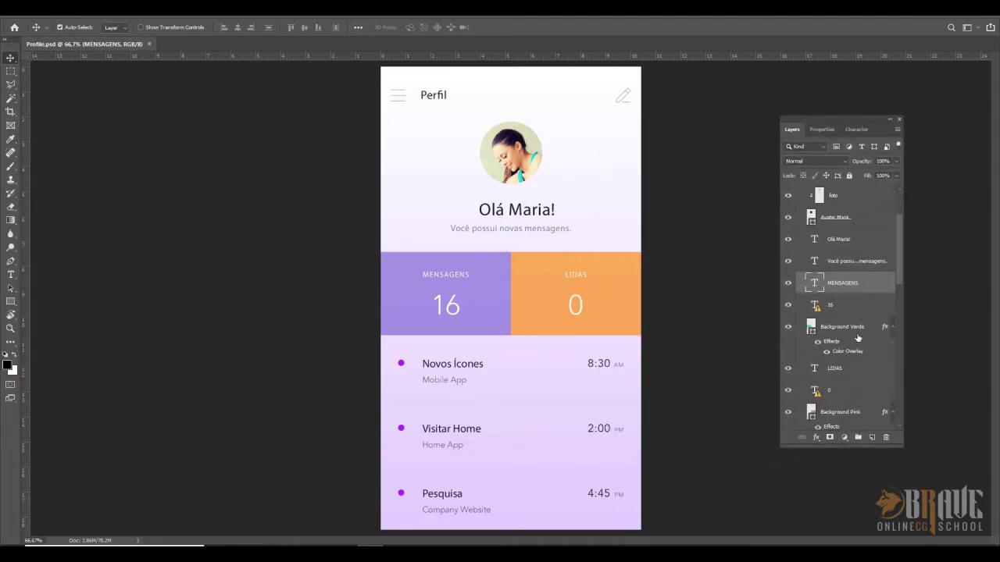
pyautogui.scroll(-3, 856, 328)
pyautogui.scroll(-2, 848, 317)
pyautogui.scroll(-2, 840, 309)
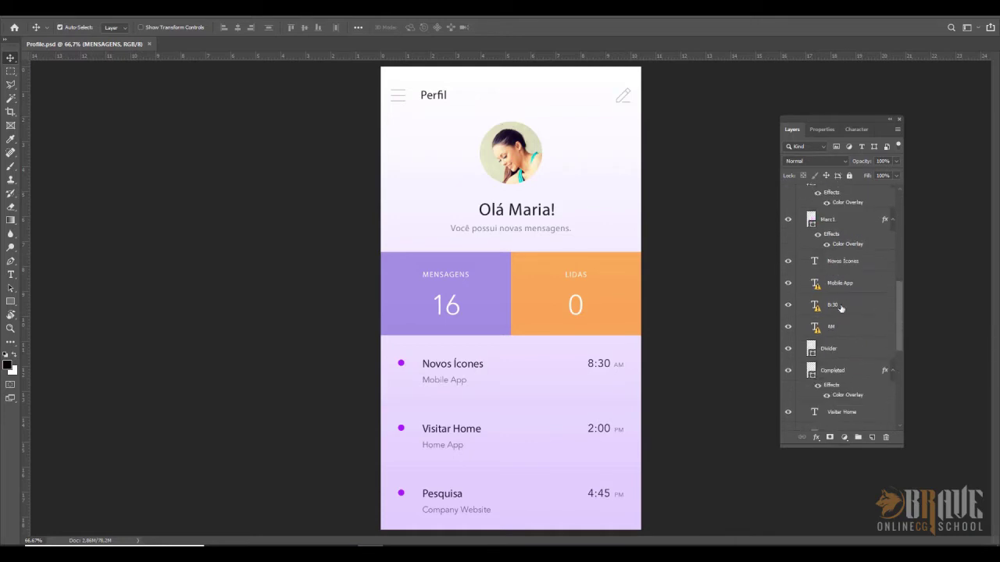
pyautogui.scroll(-2, 840, 309)
pyautogui.scroll(-2, 841, 309)
pyautogui.scroll(-2, 841, 308)
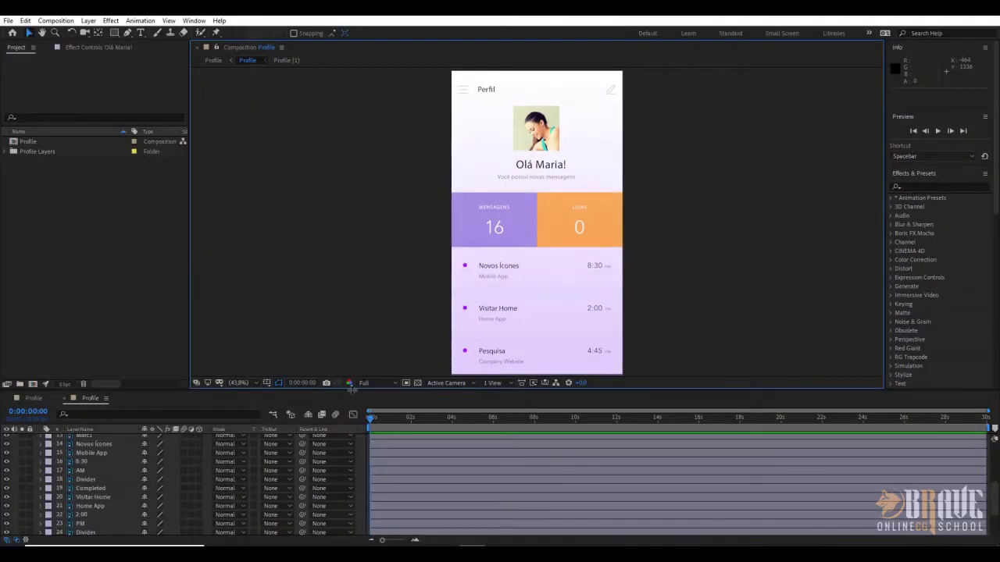
# Step: Resize the Timeline and turn off the eye on every layer except the gradient Background
pyautogui.moveTo(350, 390); pyautogui.dragTo(350, 317)
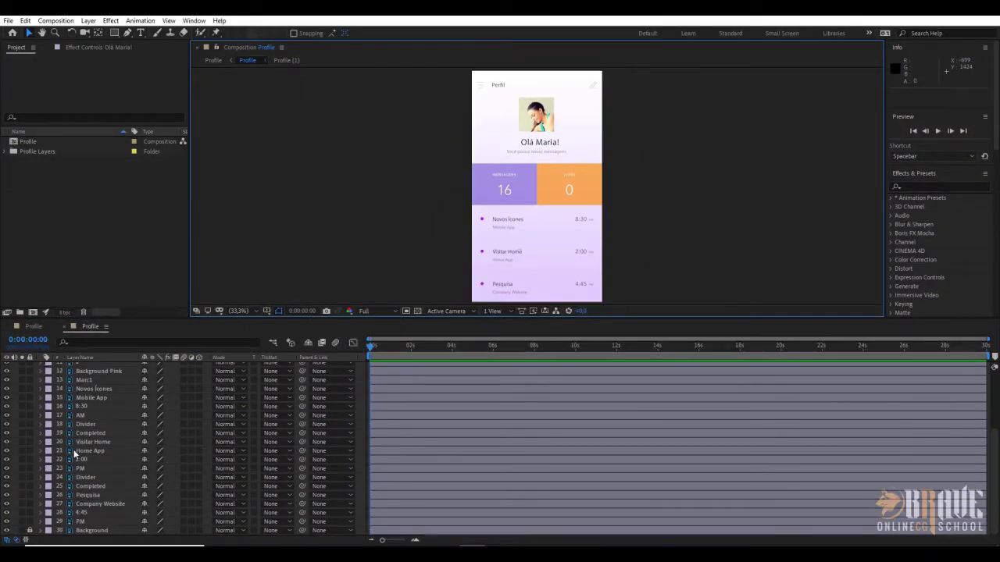
pyautogui.scroll(3, 74, 453)
pyautogui.scroll(2, 78, 450)
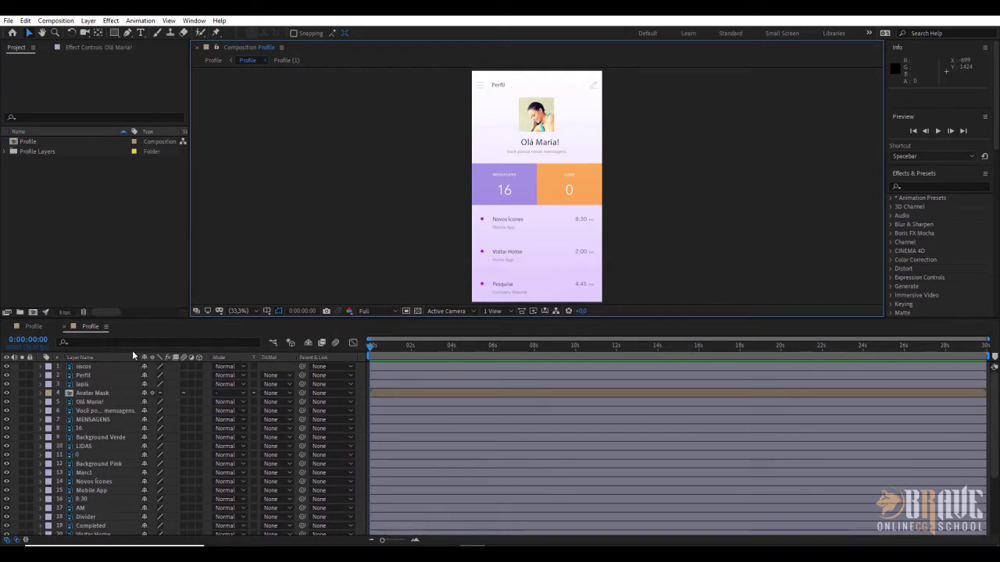
pyautogui.moveTo(152, 318); pyautogui.dragTo(149, 388)
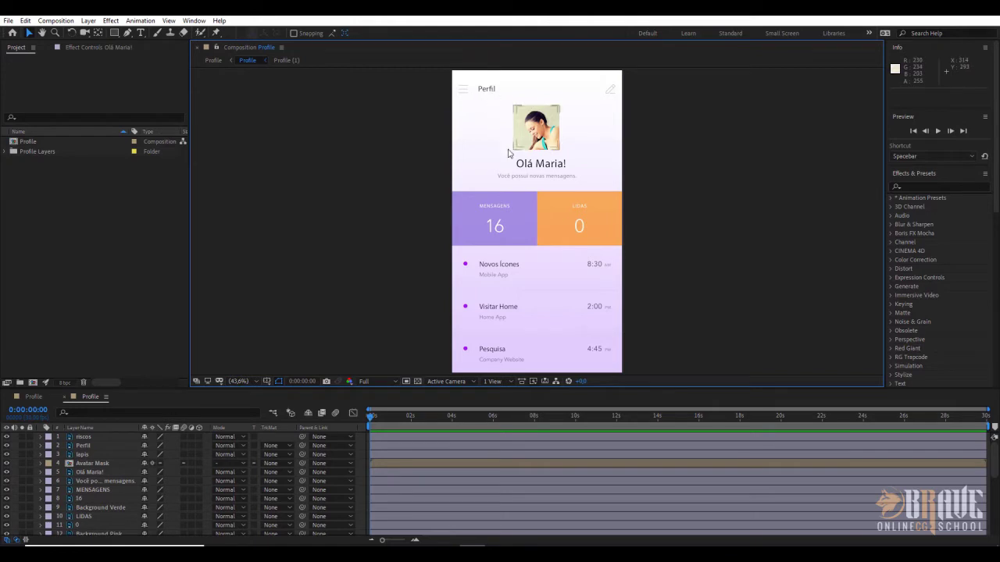
pyautogui.scroll(-5, 138, 498)
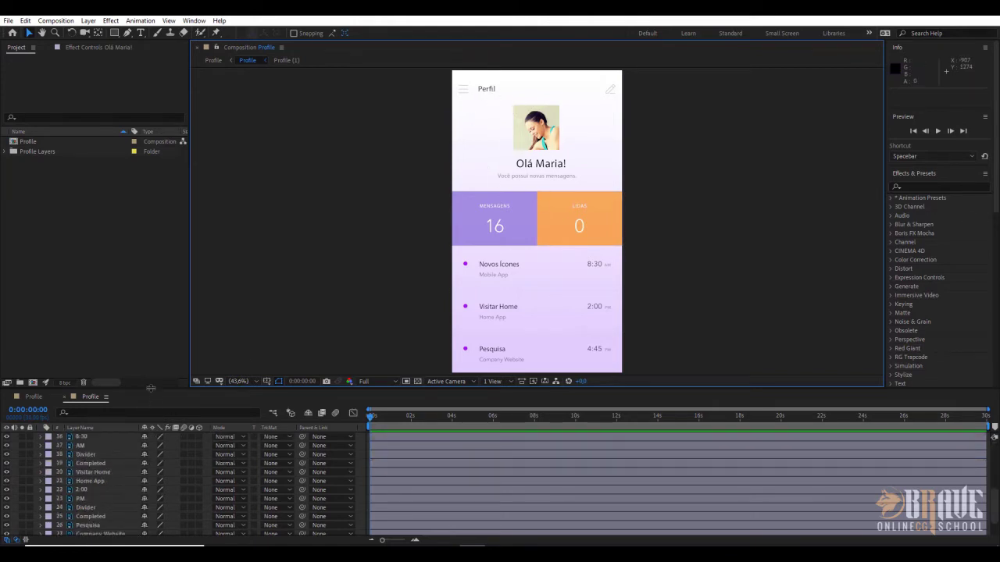
pyautogui.moveTo(153, 390); pyautogui.dragTo(162, 335)
# Step: Add a Position keyframe of 375.0, 667.0 on the Background layer and advance to frame 10
pyautogui.click(83, 531)
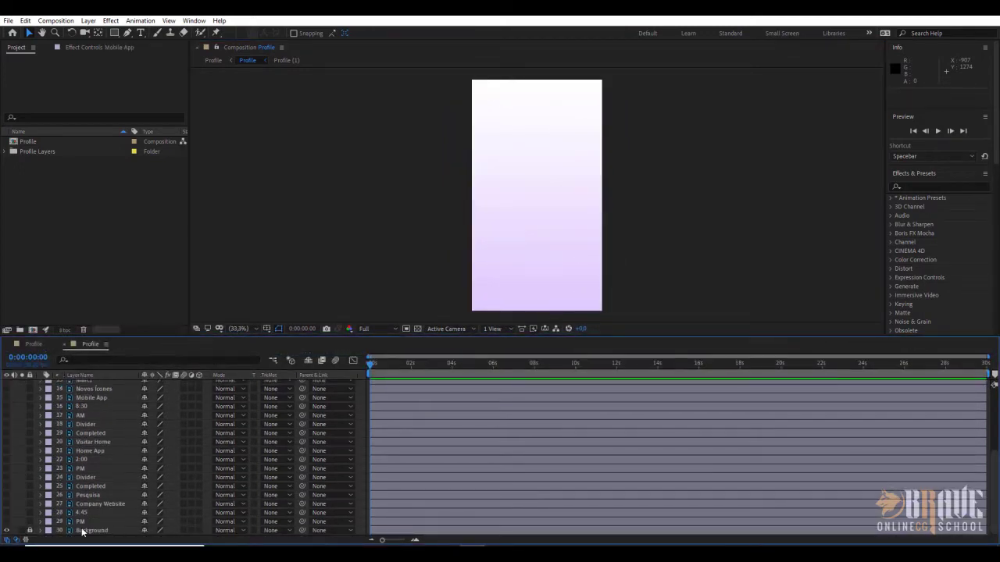
pyautogui.click(82, 530)
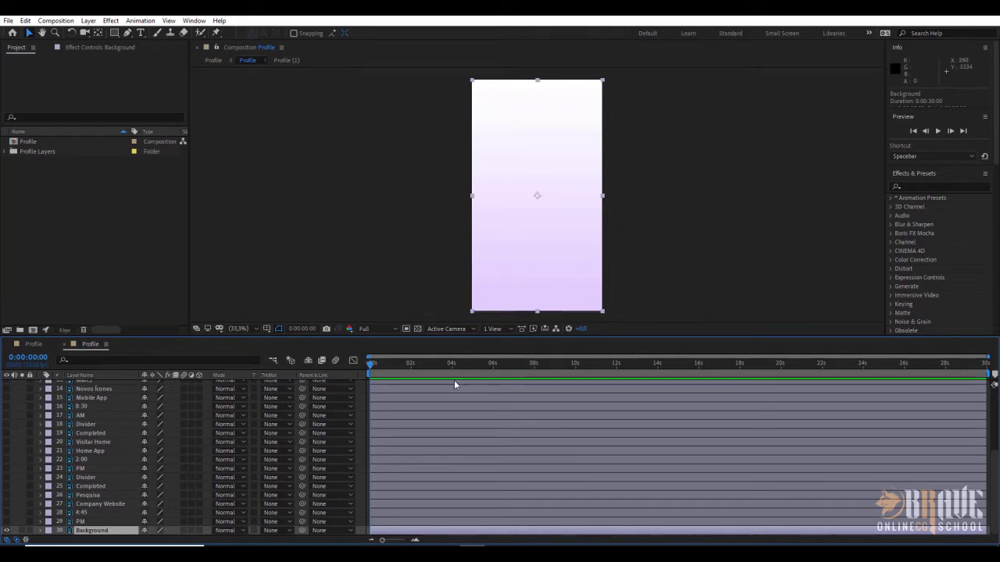
pyautogui.press('p')
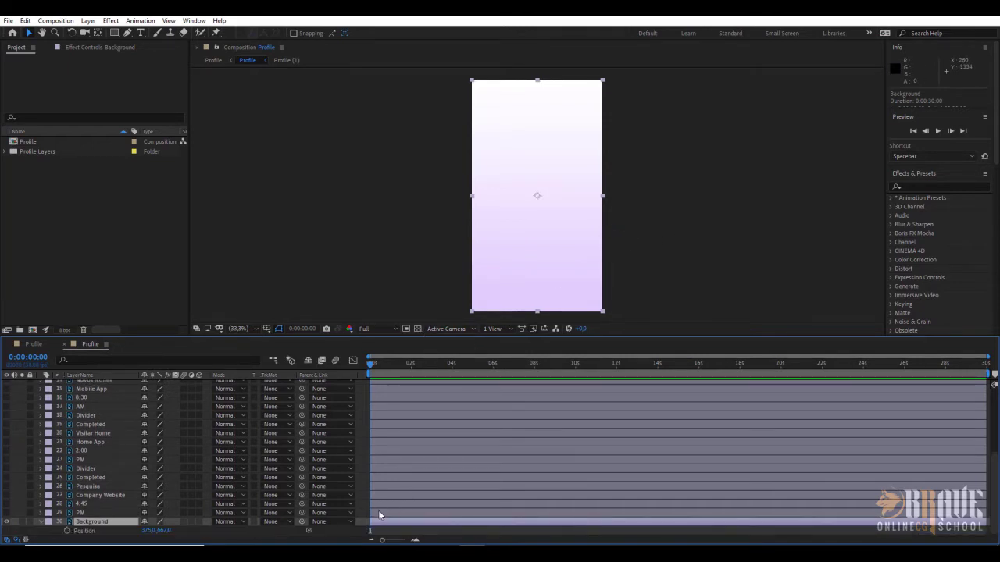
pyautogui.click(67, 530)
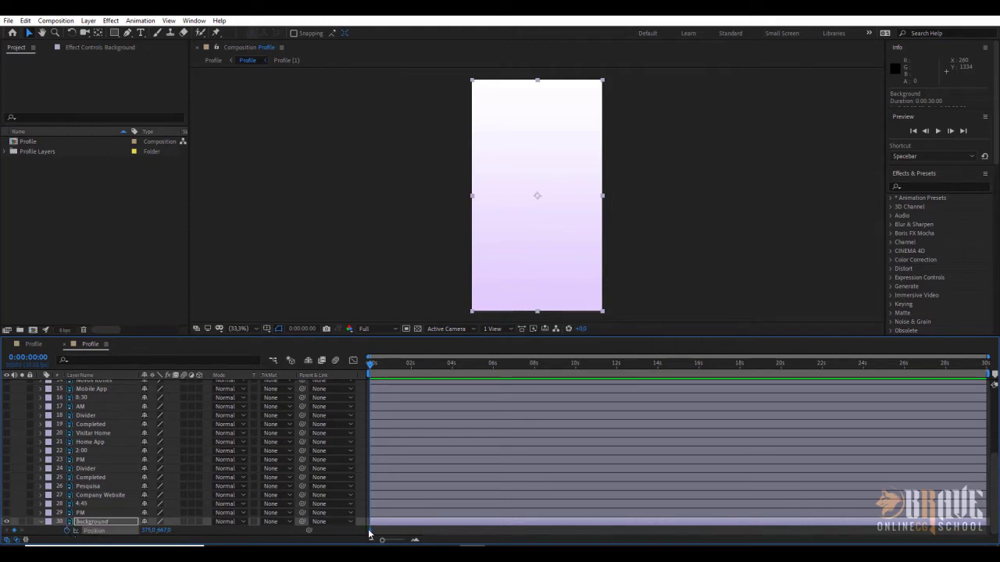
pyautogui.hotkey('shift', 'pagedown')
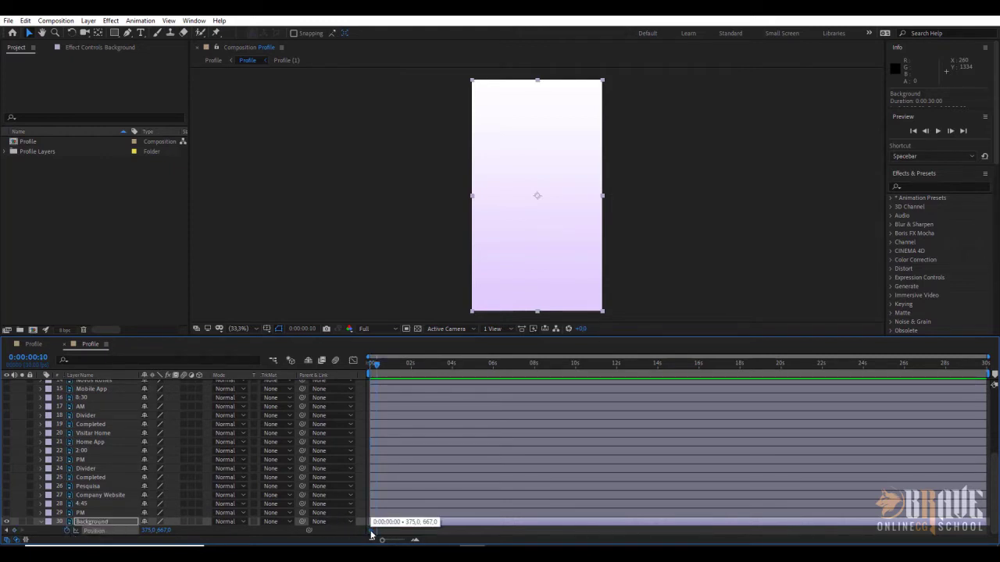
# Step: Put the resting keyframe at frame 10 and set frame 0's Position to 375.0, 2005.0
pyautogui.moveTo(370, 531); pyautogui.dragTo(376, 532)
pyautogui.moveTo(377, 368); pyautogui.dragTo(370, 368)
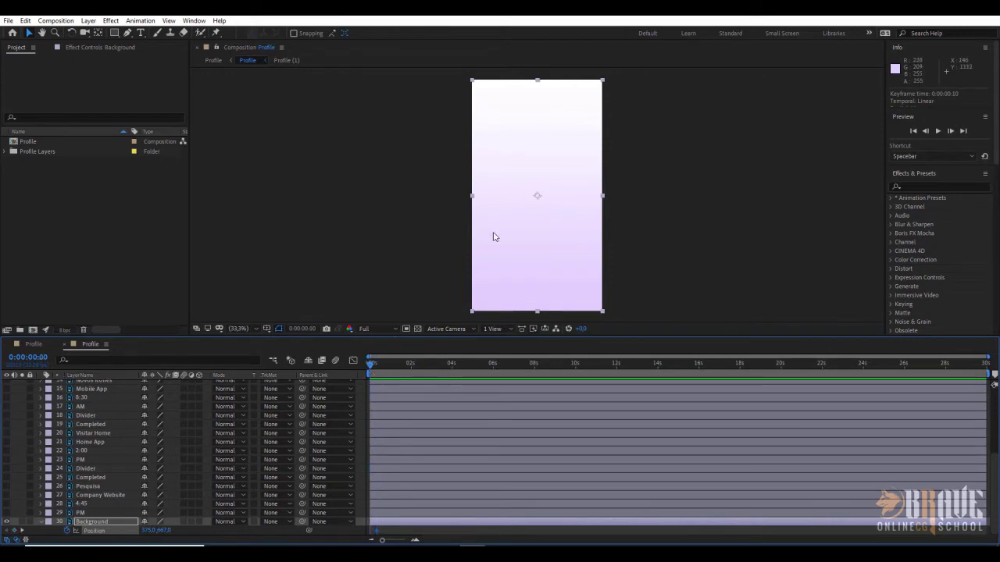
pyautogui.moveTo(522, 167); pyautogui.dragTo(515, 400)
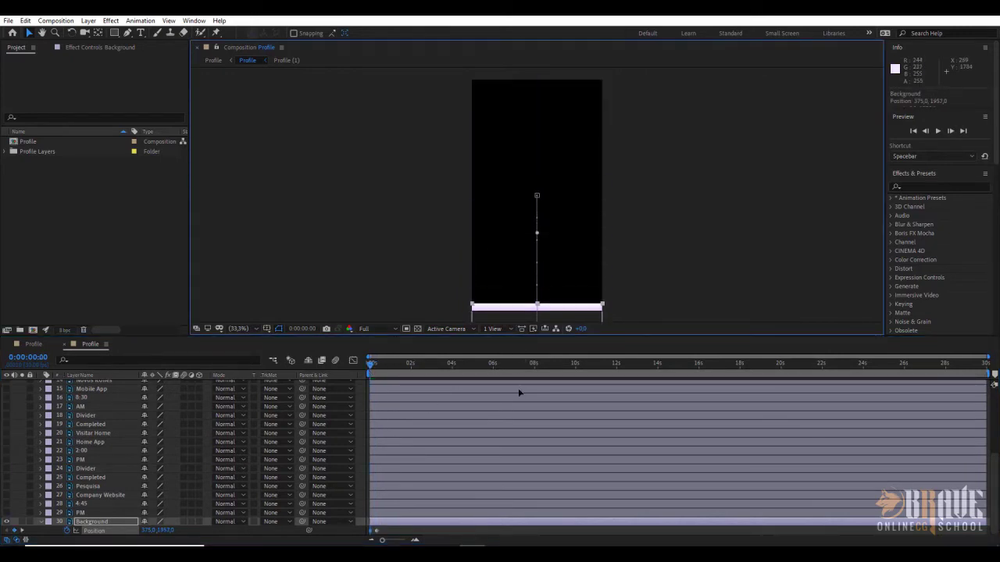
# Step: Preview and scrub the Background sliding up from below into place
pyautogui.press('space')
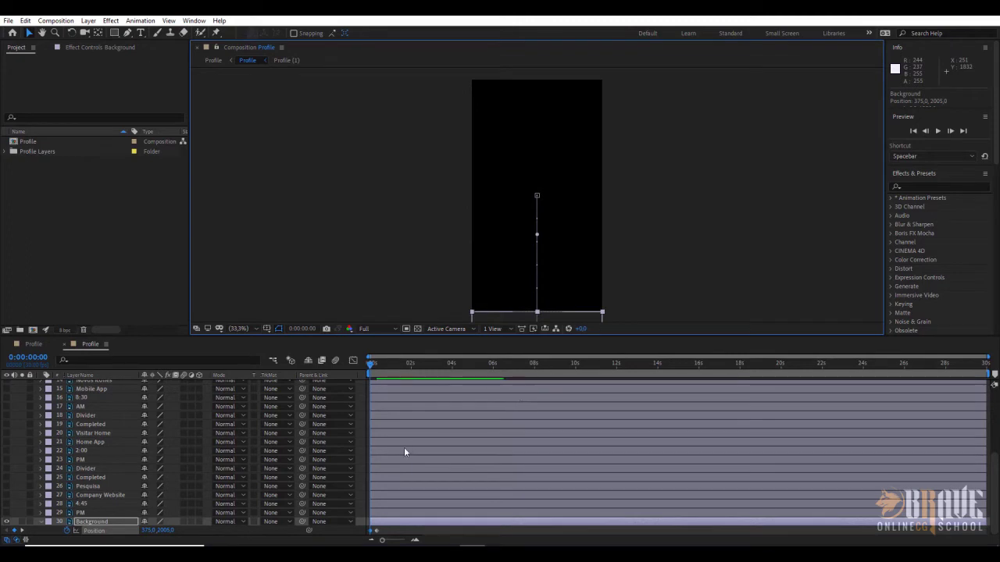
pyautogui.press('space')
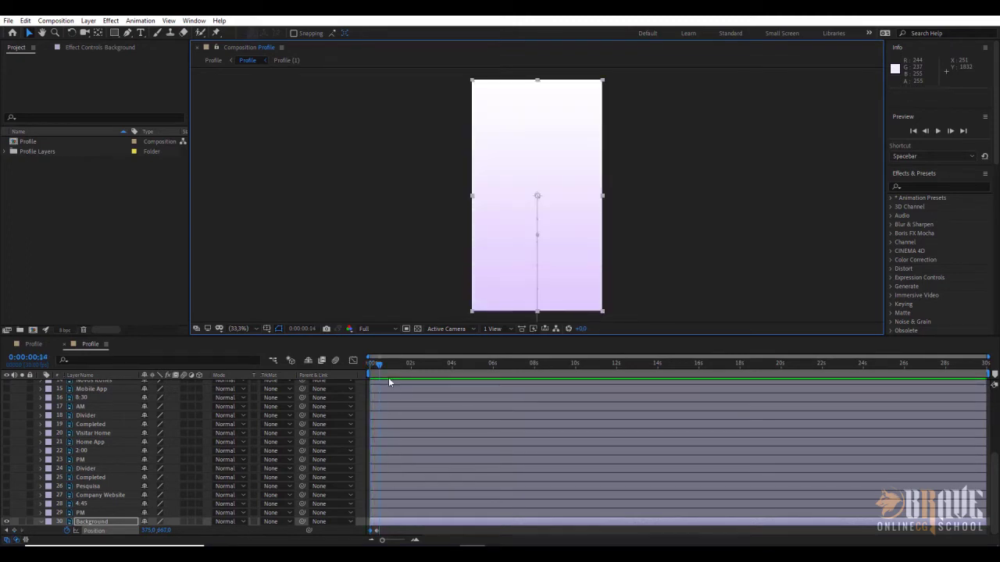
pyautogui.press('Home')
pyautogui.hotkey('ctrl', 'z')
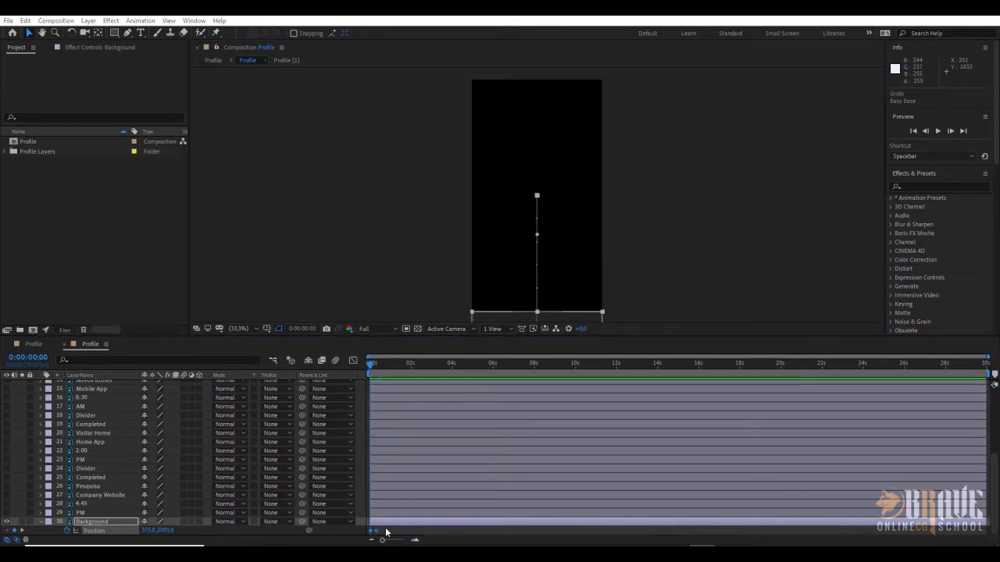
pyautogui.moveTo(369, 362); pyautogui.dragTo(368, 361)
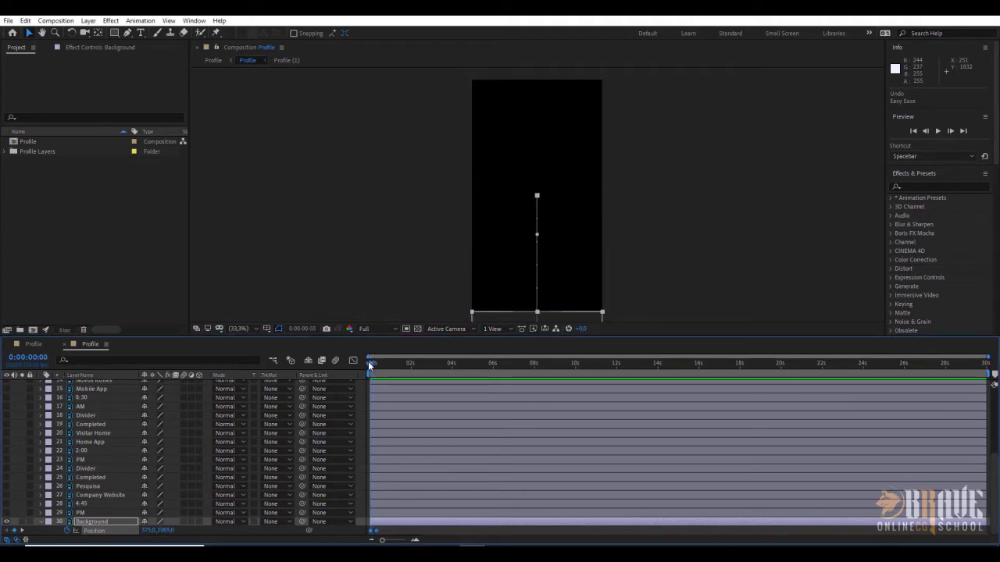
# Step: Apply Keyframe Assistant > Easy Ease to the Background's two Position keyframes
pyautogui.rightClick(374, 530)
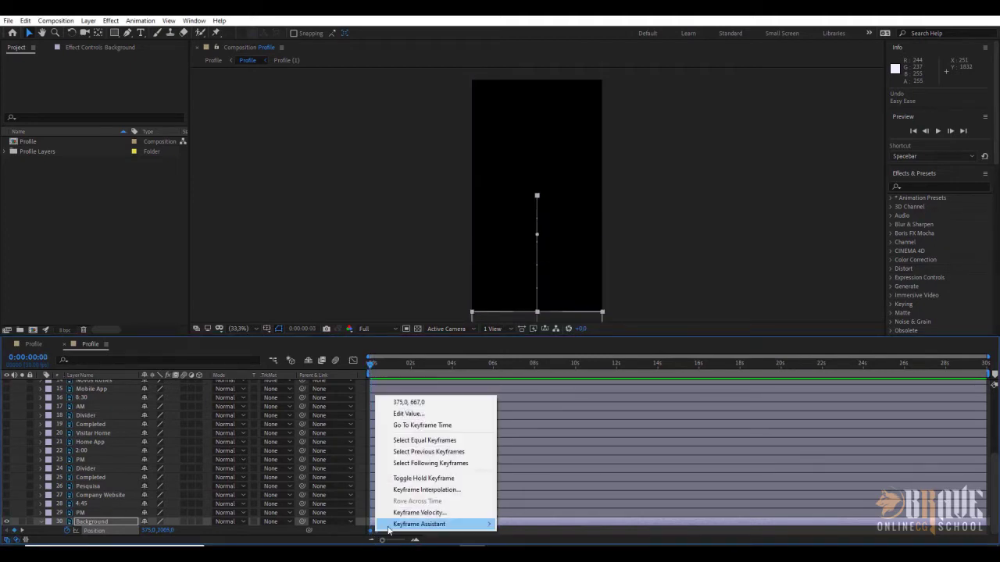
pyautogui.moveTo(443, 525)
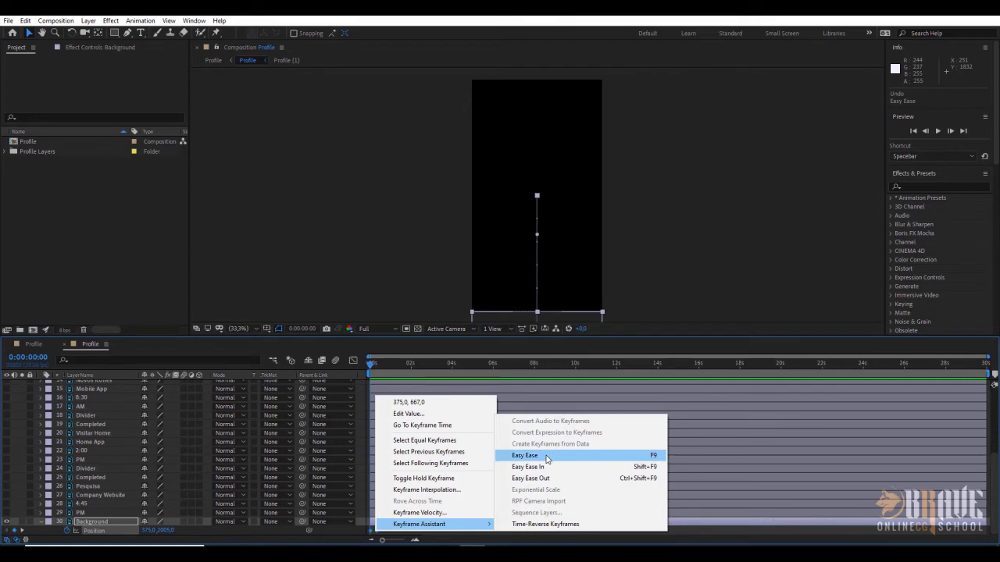
pyautogui.click(547, 458)
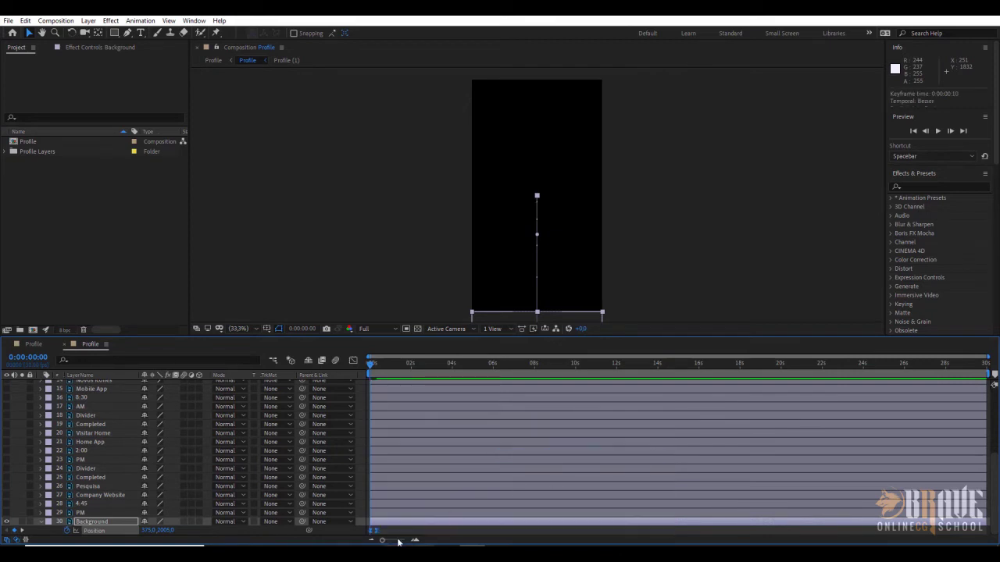
# Step: In the Graph Editor, stretch the slowdown into the final Position keyframe and preview
pyautogui.click(353, 360)
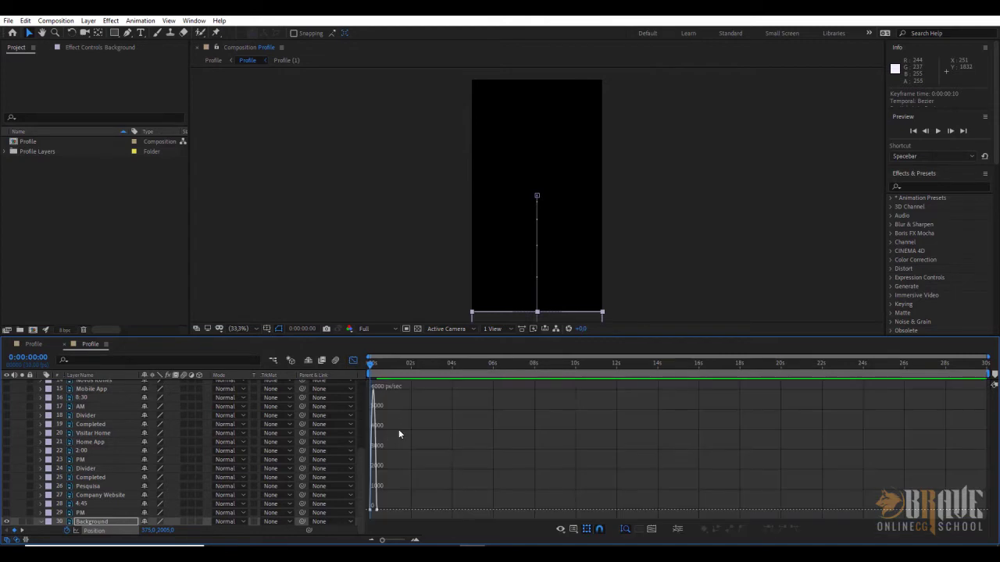
pyautogui.click(652, 531)
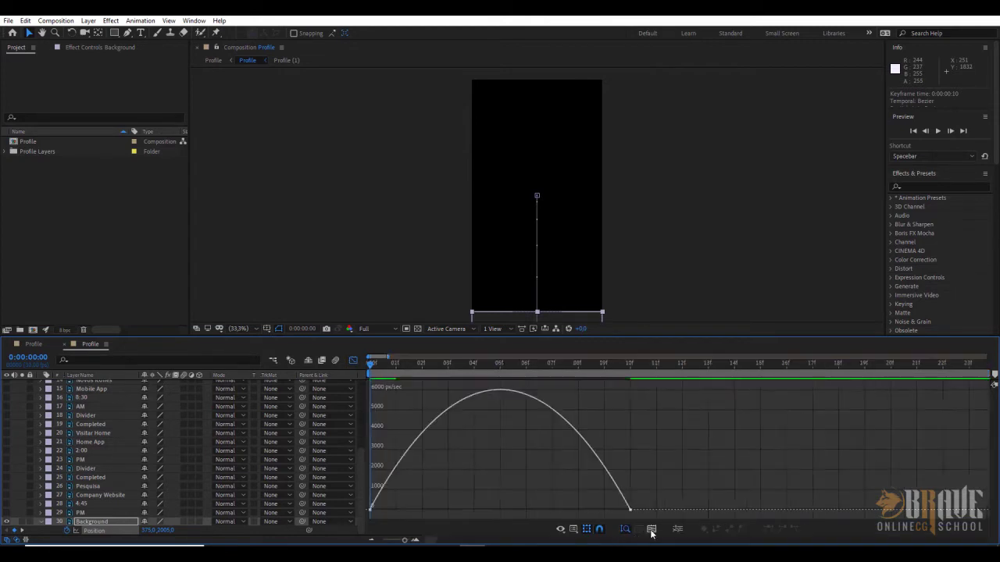
pyautogui.moveTo(651, 497)
pyautogui.mouseDown()
pyautogui.moveTo(614, 515)
pyautogui.moveTo(522, 511)
pyautogui.mouseUp()
pyautogui.click(582, 465)
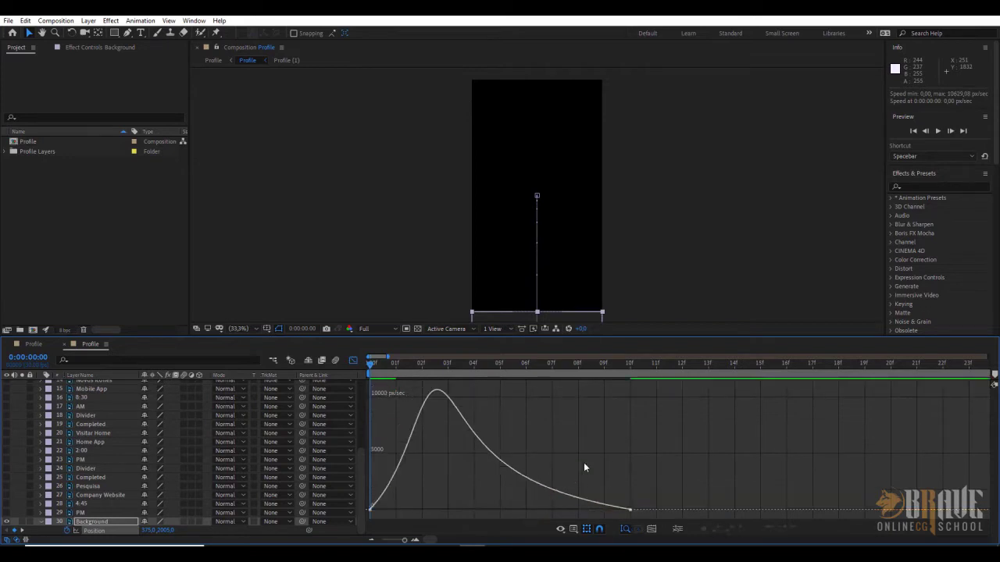
pyautogui.press('space')
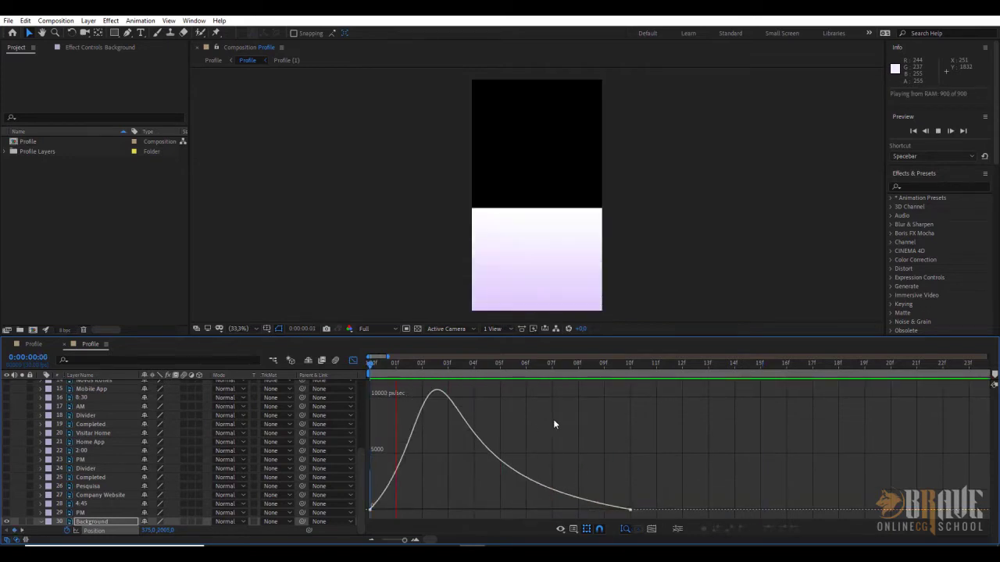
pyautogui.press('space')
# Step: Shorten the starting ease so the speed peaks near frame 2, then preview the slide-up
pyautogui.moveTo(517, 367); pyautogui.dragTo(483, 394)
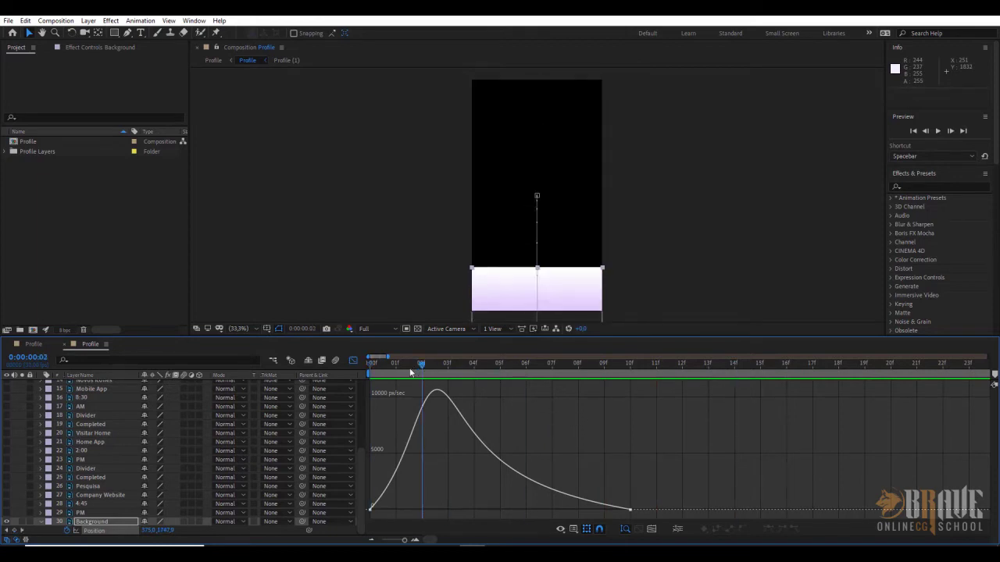
pyautogui.press('Home')
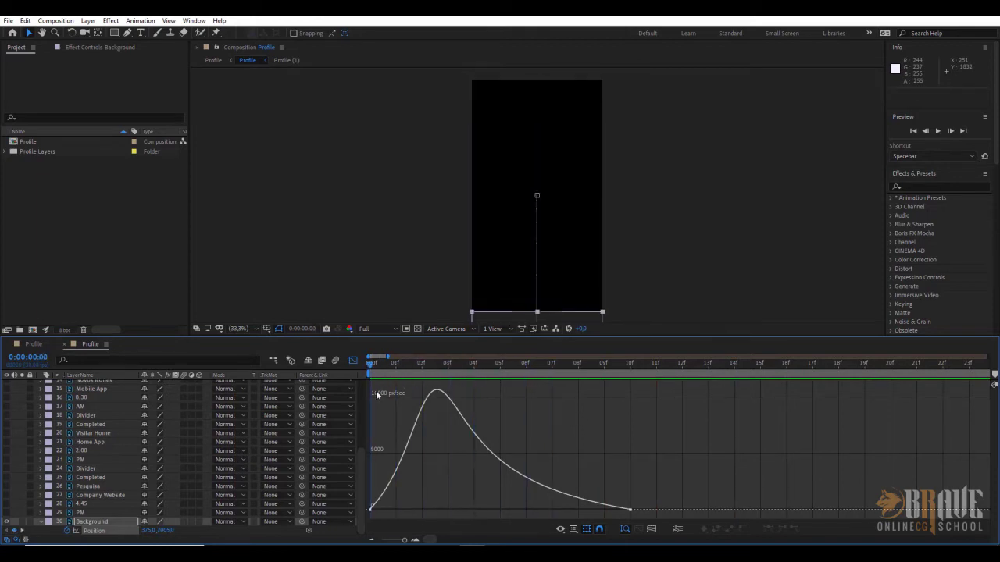
pyautogui.moveTo(645, 502); pyautogui.dragTo(519, 510)
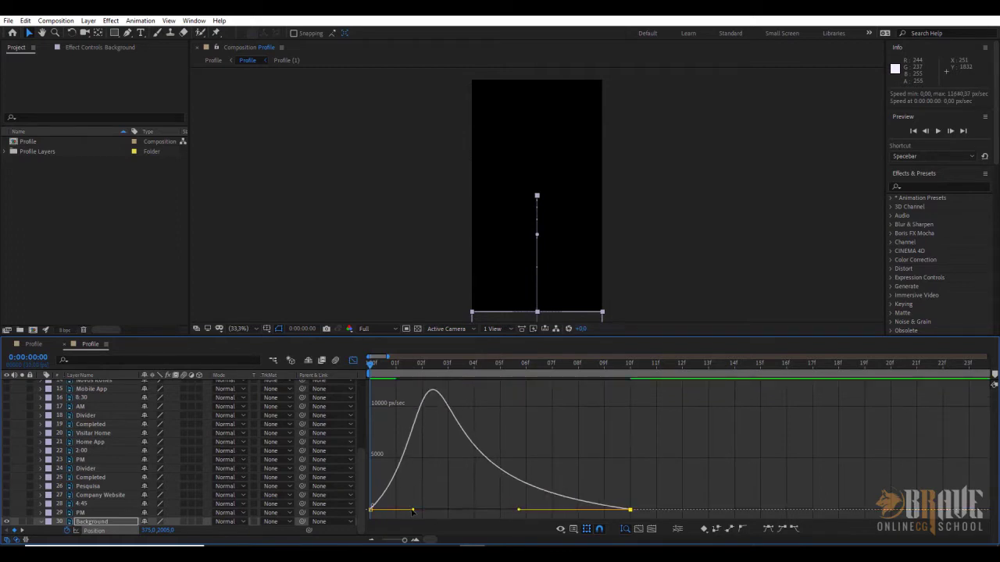
pyautogui.moveTo(412, 510); pyautogui.dragTo(400, 511)
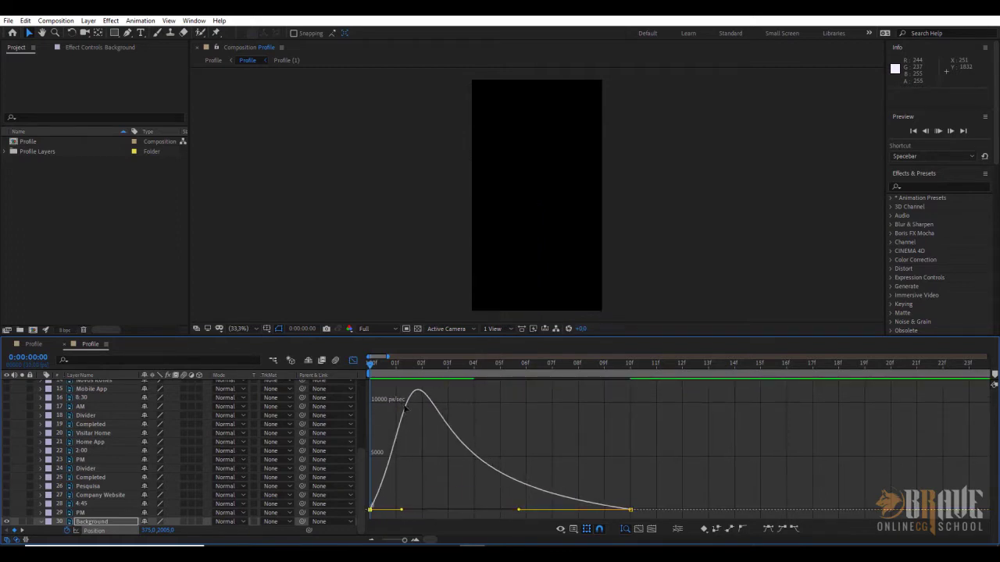
pyautogui.press('space')
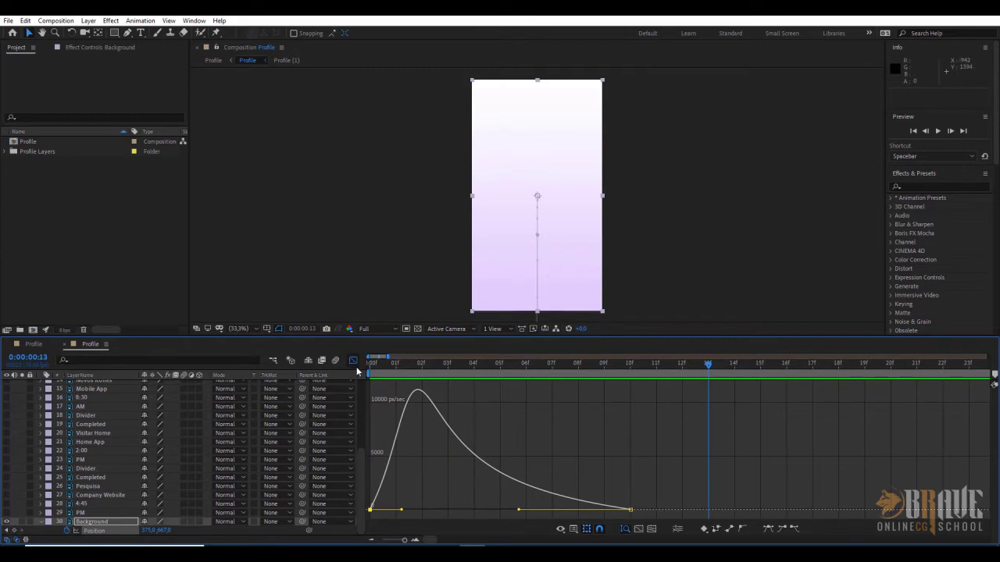
# Step: Return to the layer bars, lock the Background layer, and make all layers visible again
pyautogui.click(353, 360)
pyautogui.click(31, 524)
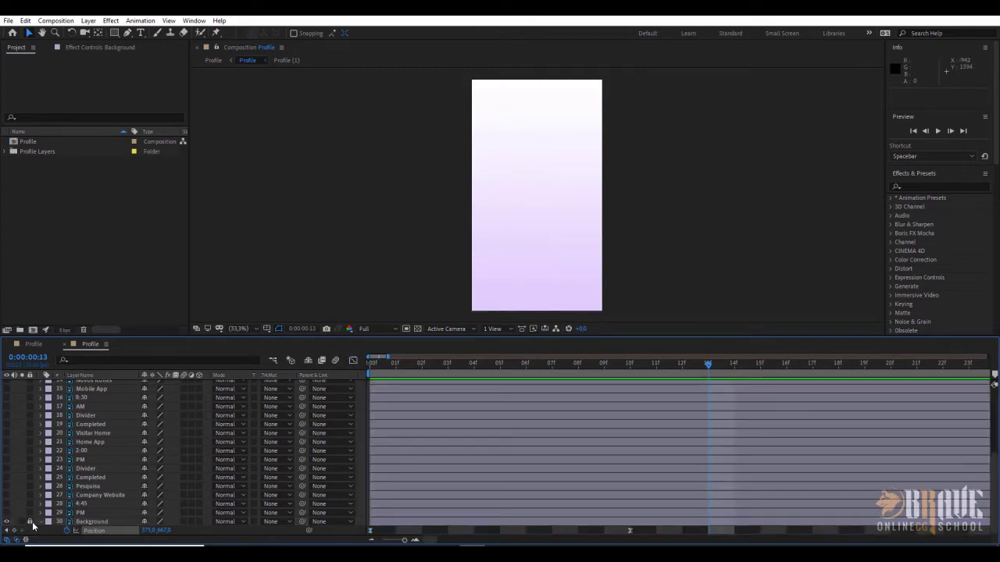
pyautogui.keyDown('alt'); pyautogui.click(6, 515); pyautogui.keyUp('alt')
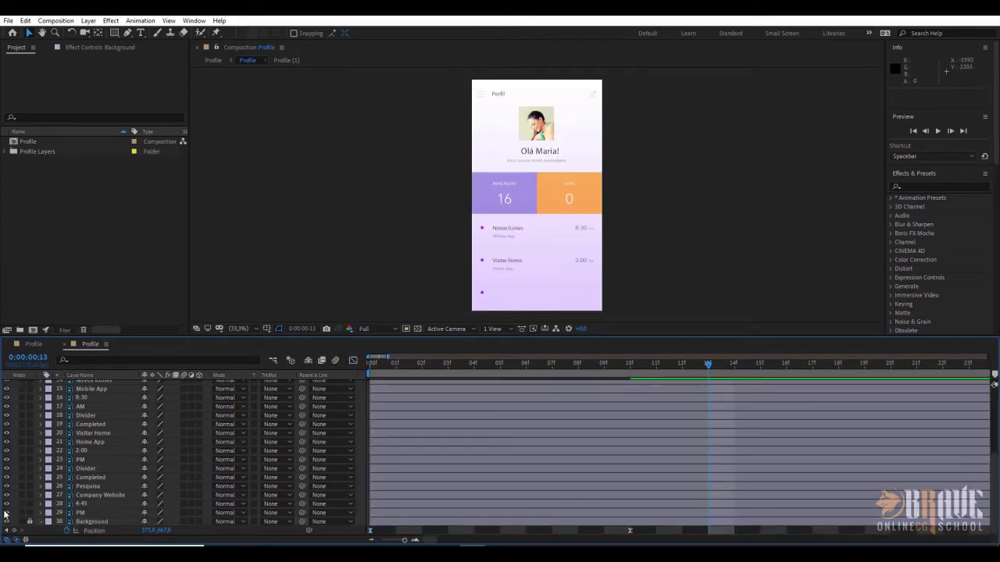
pyautogui.scroll(5, 18, 445)
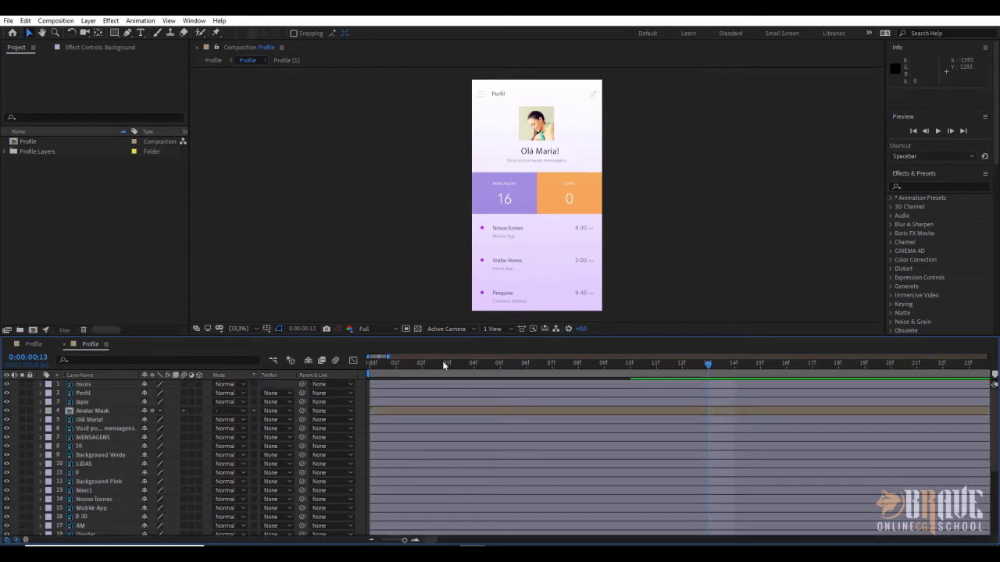
# Step: View the header with the riscos menu icon at 100% zoom and go to frame 10
pyautogui.click(481, 96)
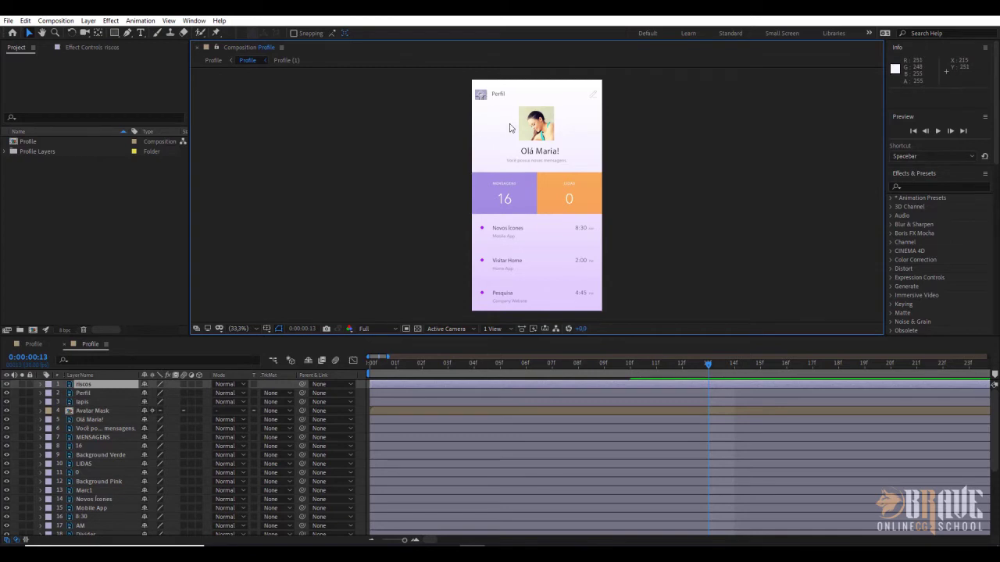
pyautogui.press('z')
pyautogui.click(526, 156)
pyautogui.moveTo(527, 156); pyautogui.dragTo(478, 150)
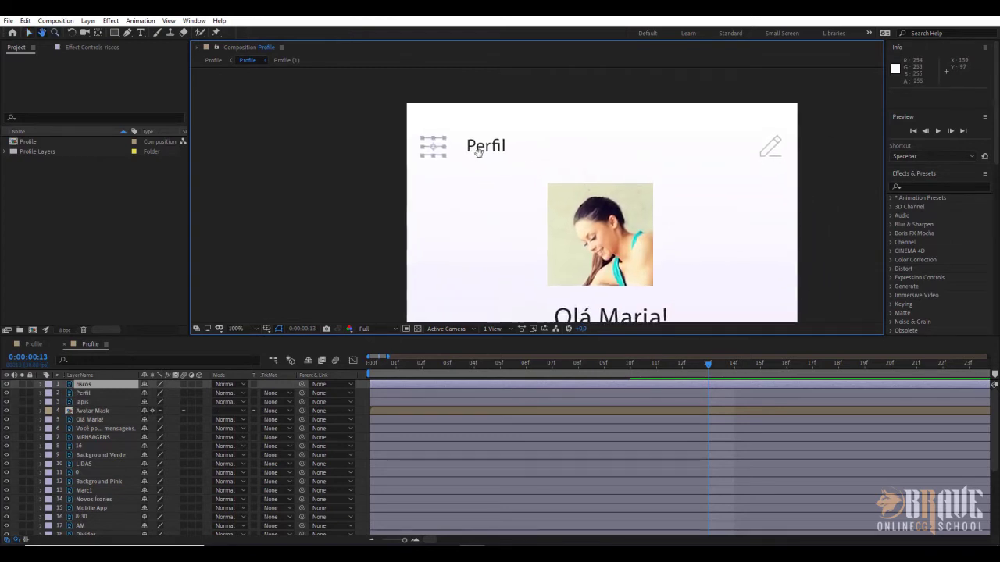
pyautogui.press('v')
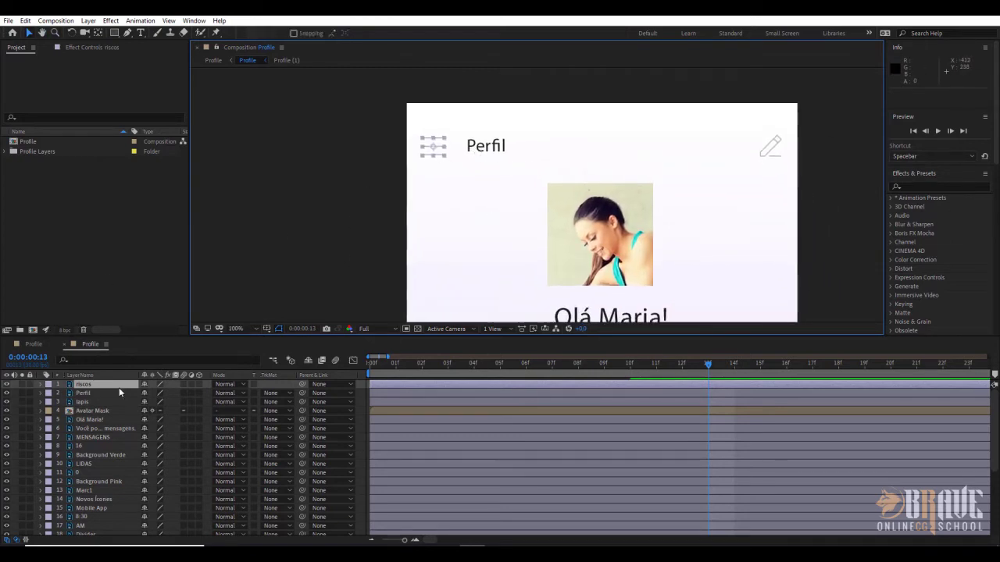
pyautogui.press('Home')
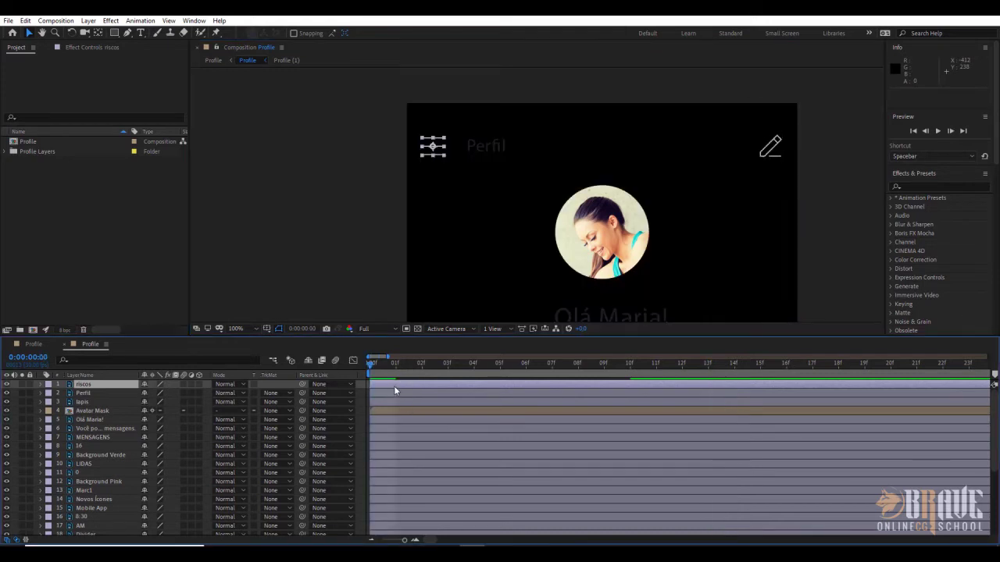
pyautogui.hotkey('shift', 'pagedown')
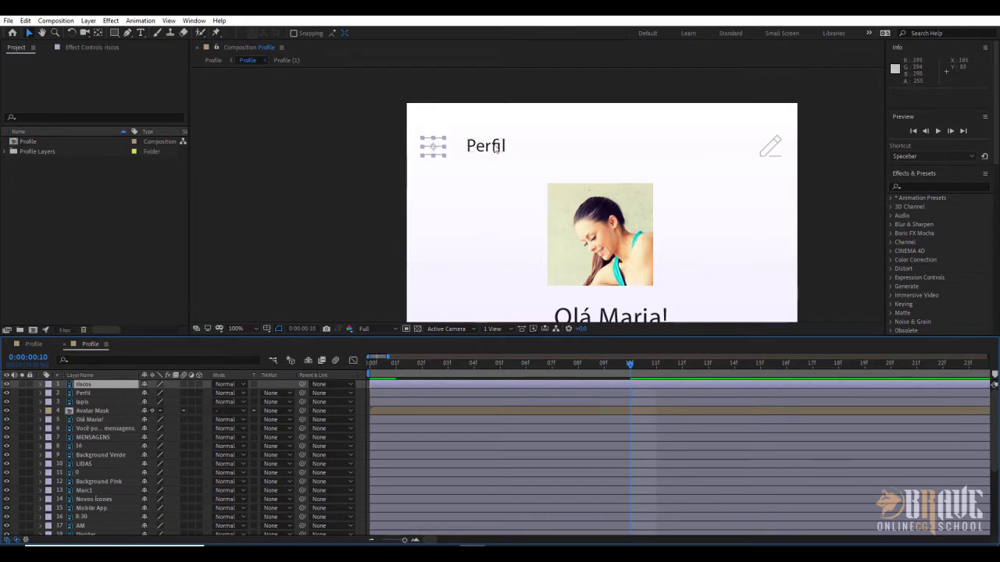
# Step: Reveal the riscos menu icon's Position keyframes, preview them, and go to its last keyframe
pyautogui.click(107, 384)
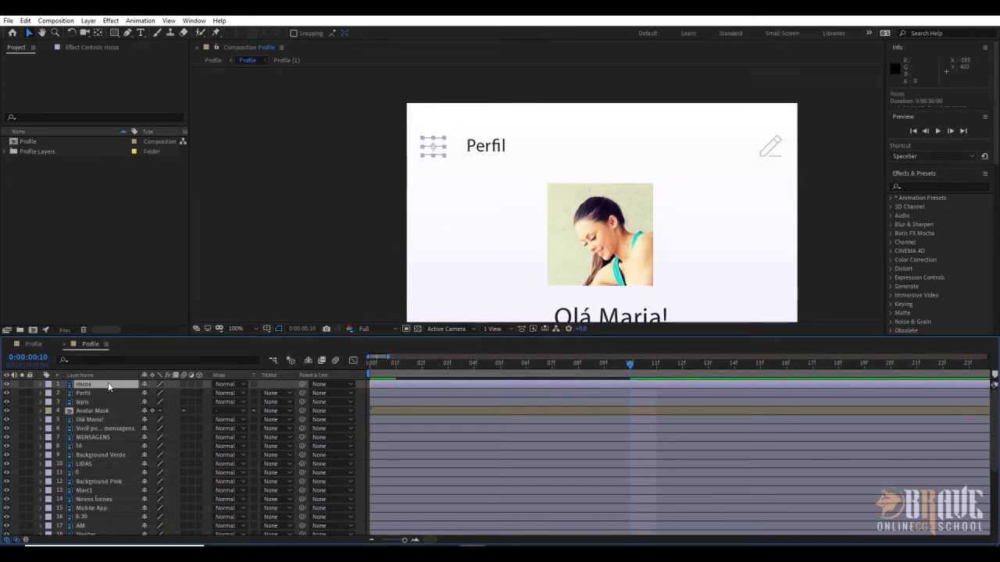
pyautogui.press('p')
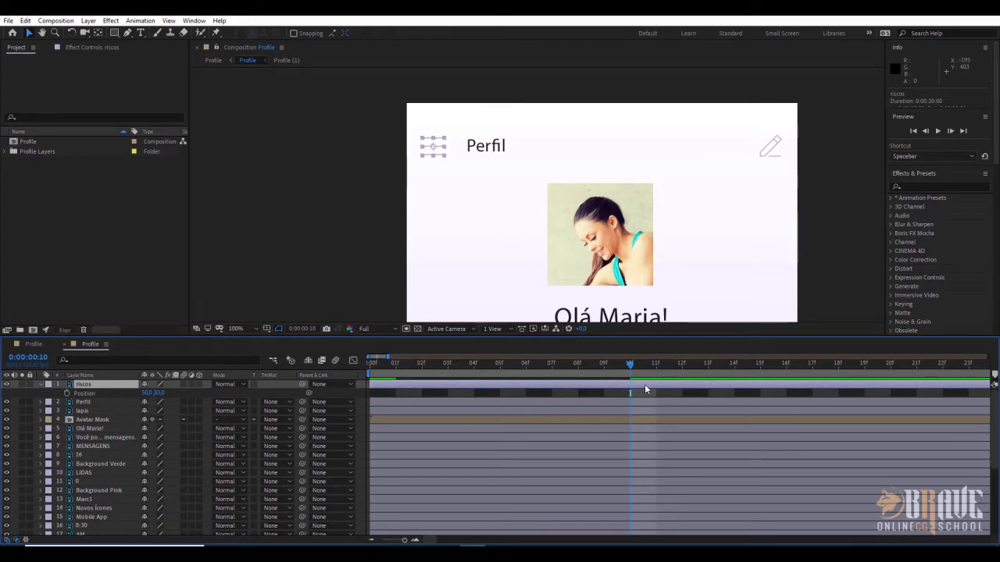
pyautogui.press('space')
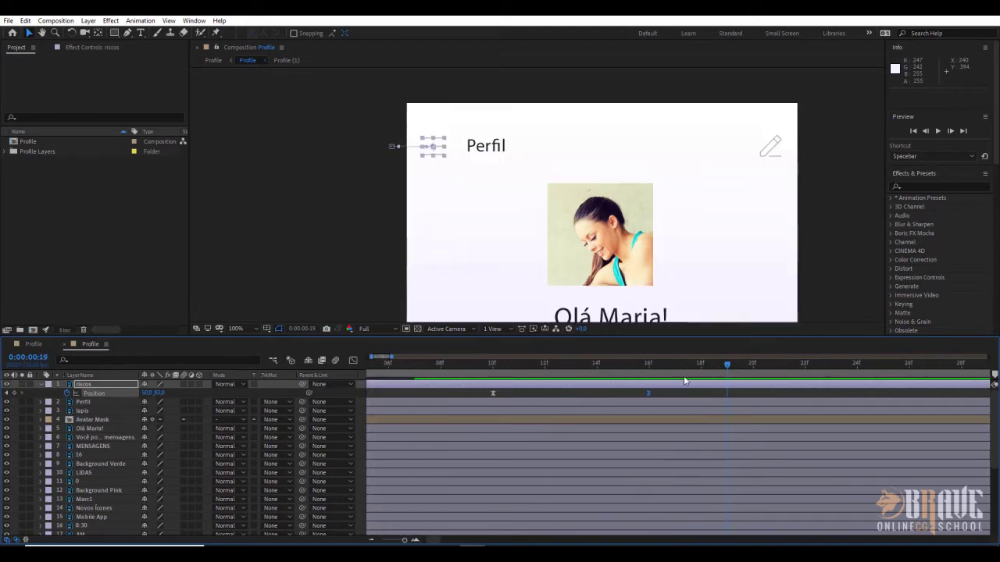
pyautogui.click(649, 372)
# Step: Give Perfil's Position a sharp ease-out and shift its keyframes one frame earlier
pyautogui.click(478, 172)
pyautogui.hotkey('shift', 'F3')
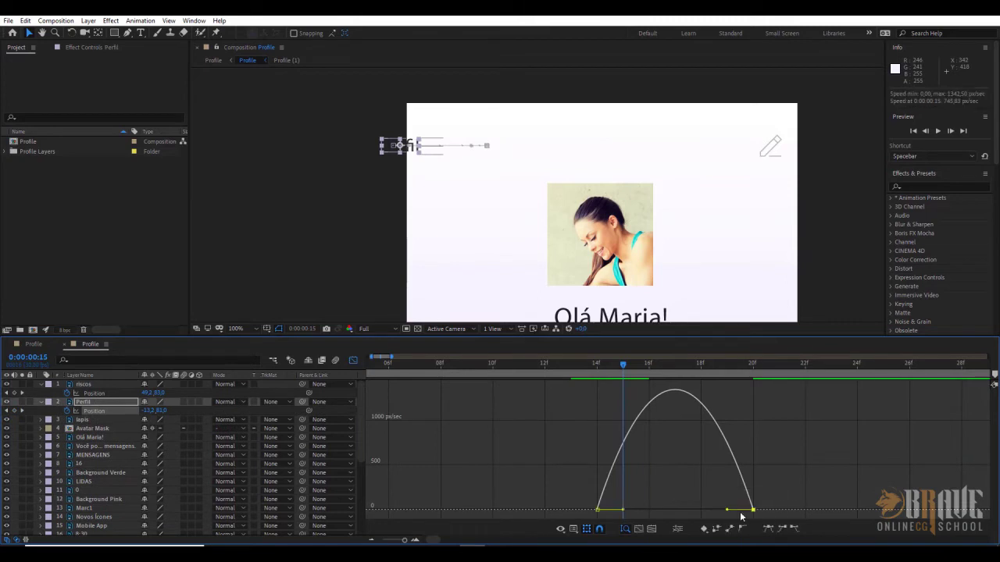
pyautogui.moveTo(726, 509); pyautogui.dragTo(675, 510)
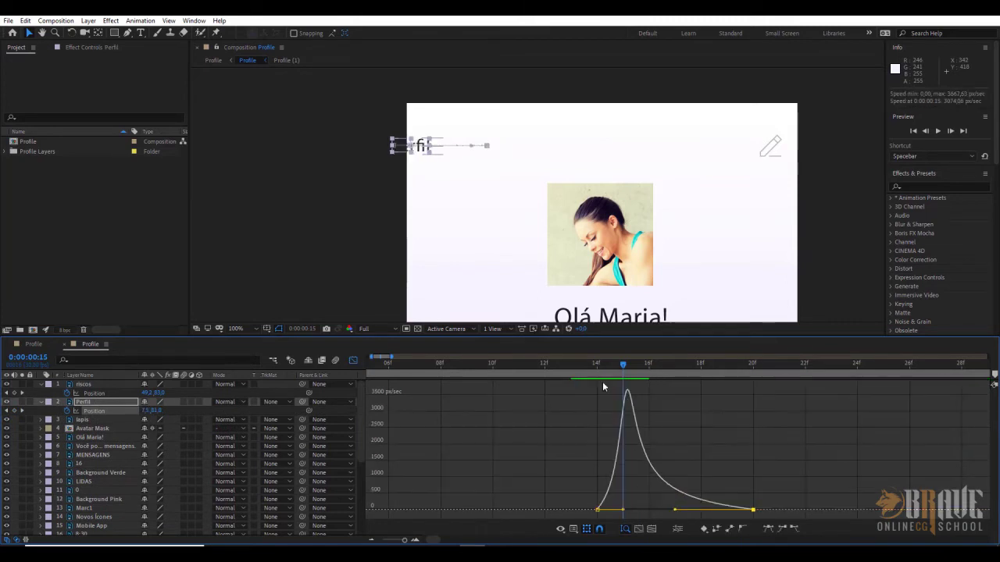
pyautogui.hotkey('shift', 'F3')
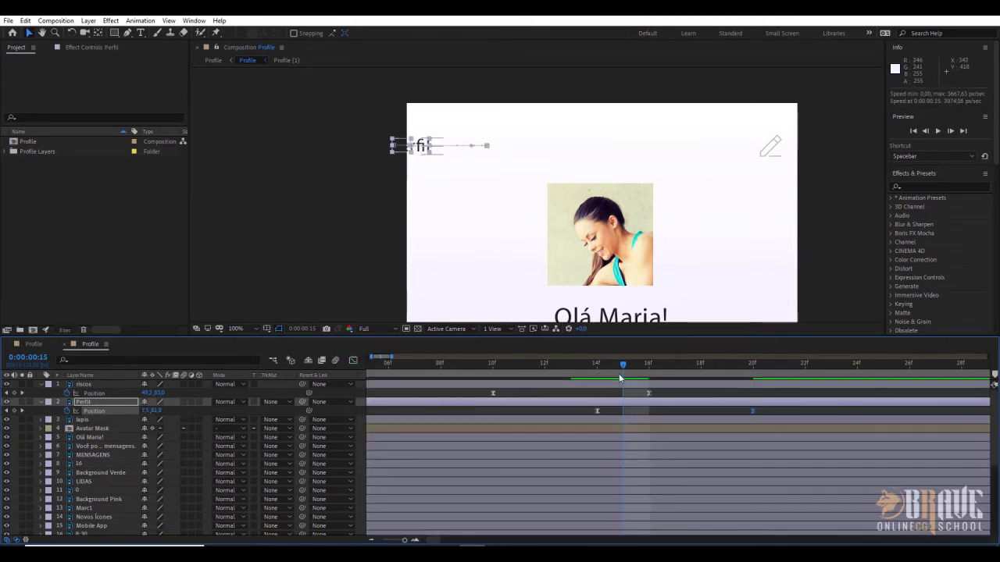
pyautogui.press('space')
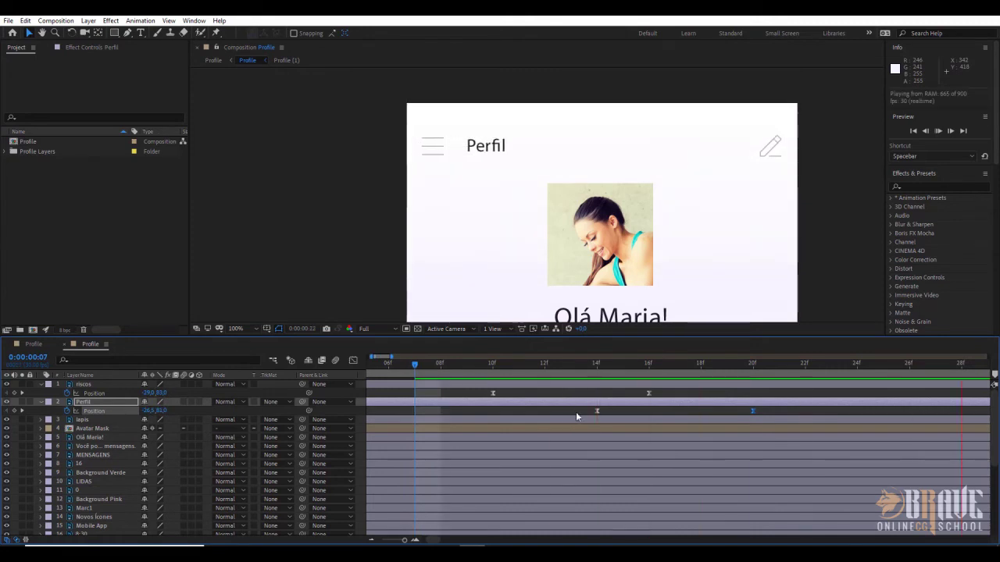
pyautogui.moveTo(763, 409); pyautogui.dragTo(582, 416)
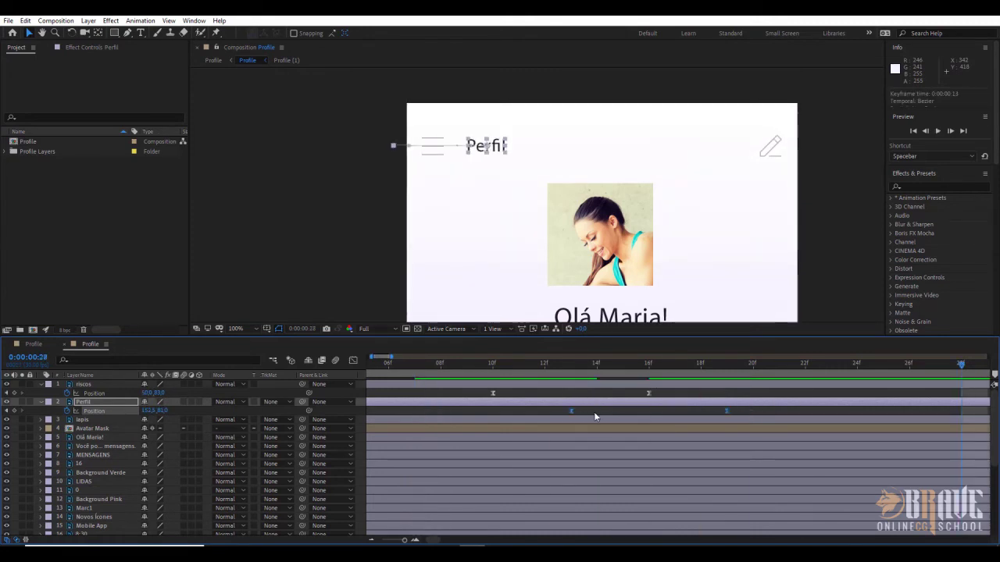
pyautogui.click(668, 412)
# Step: Play the Profile composition from frame 0, with the four list-item shape layers appearing
pyautogui.press('space')
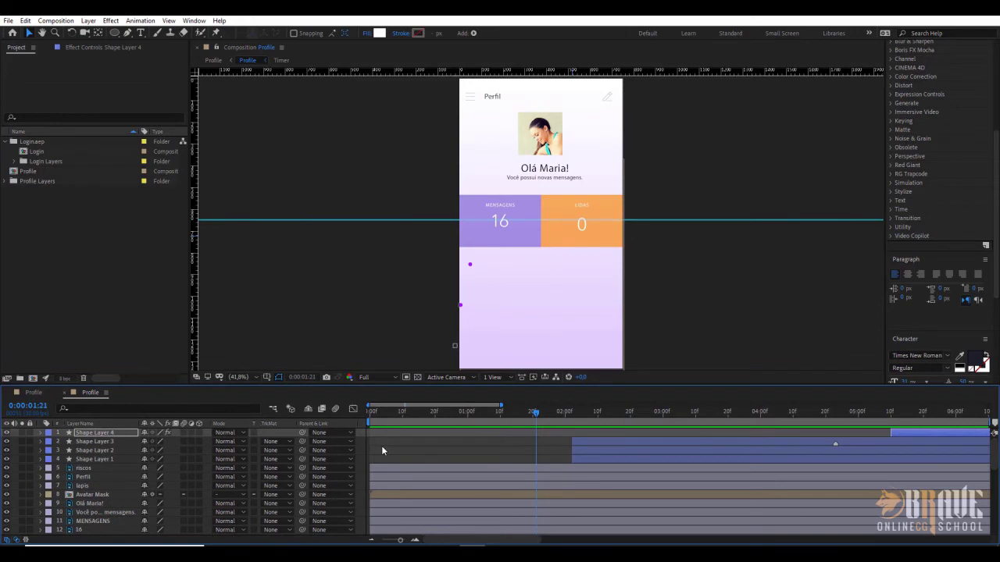
pyautogui.press('Home')
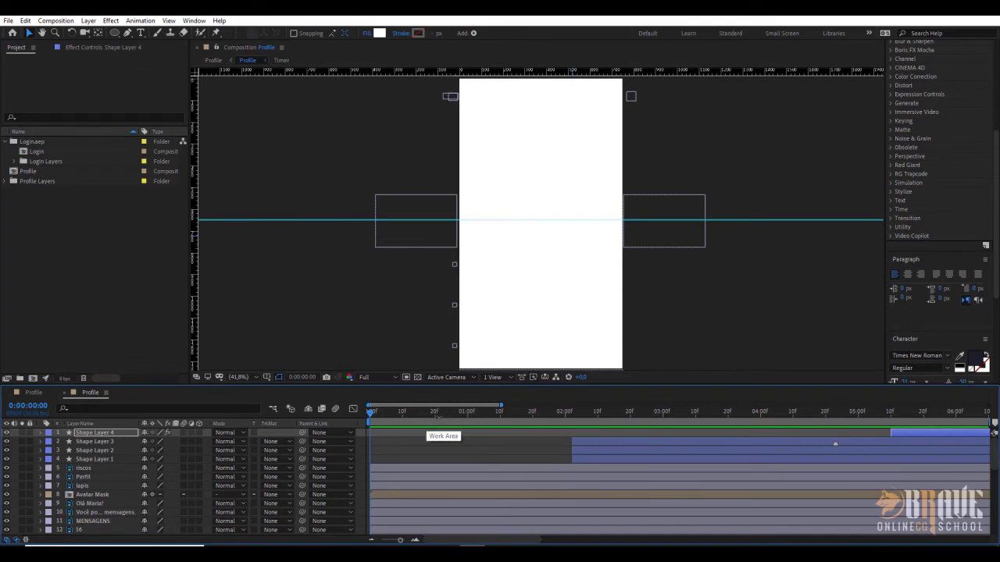
pyautogui.press('space')
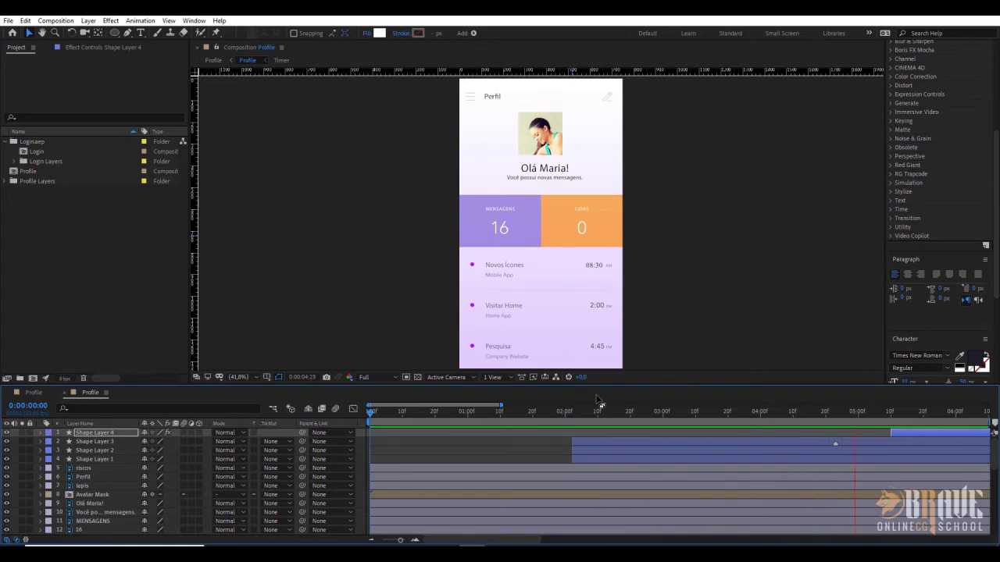
pyautogui.press('space')
pyautogui.moveTo(595, 418)
pyautogui.mouseDown()
pyautogui.moveTo(503, 429)
pyautogui.moveTo(535, 440)
pyautogui.moveTo(715, 432)
pyautogui.moveTo(493, 420)
pyautogui.moveTo(611, 434)
pyautogui.mouseUp()
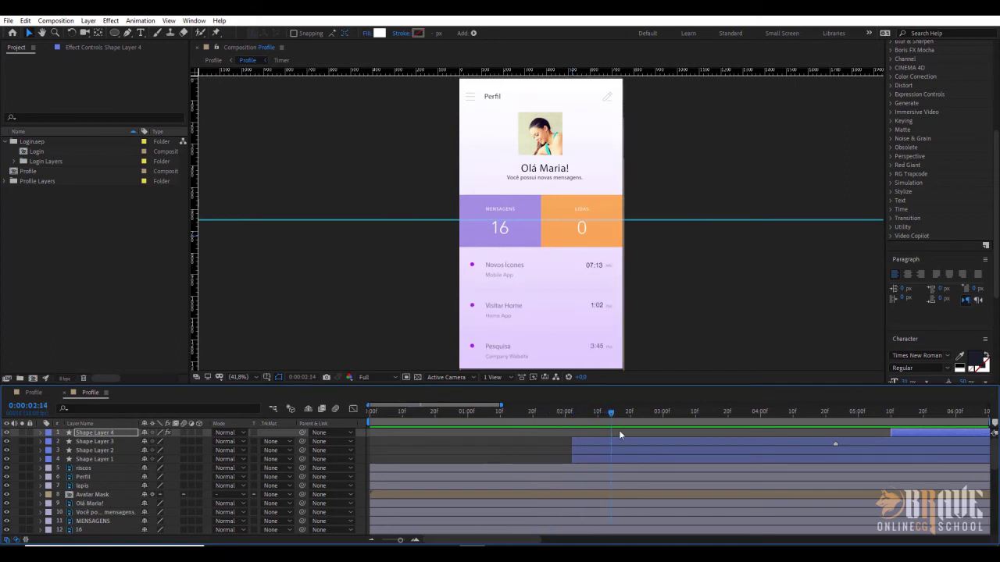
pyautogui.moveTo(581, 421)
pyautogui.mouseDown()
pyautogui.moveTo(402, 422)
pyautogui.moveTo(511, 442)
pyautogui.moveTo(437, 443)
pyautogui.moveTo(475, 442)
pyautogui.mouseUp()
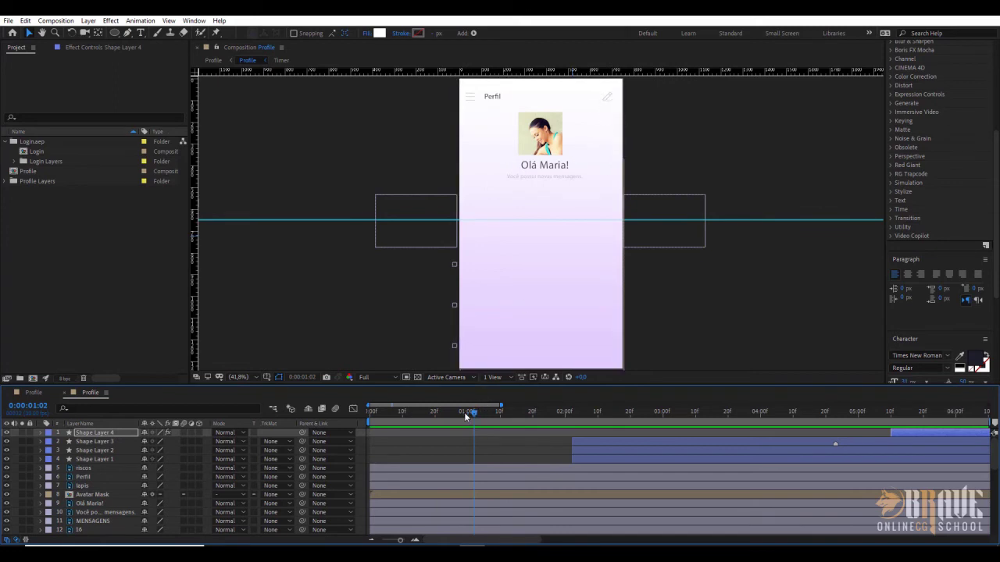
pyautogui.moveTo(466, 417)
pyautogui.mouseDown()
pyautogui.moveTo(405, 428)
pyautogui.moveTo(436, 436)
pyautogui.mouseUp()
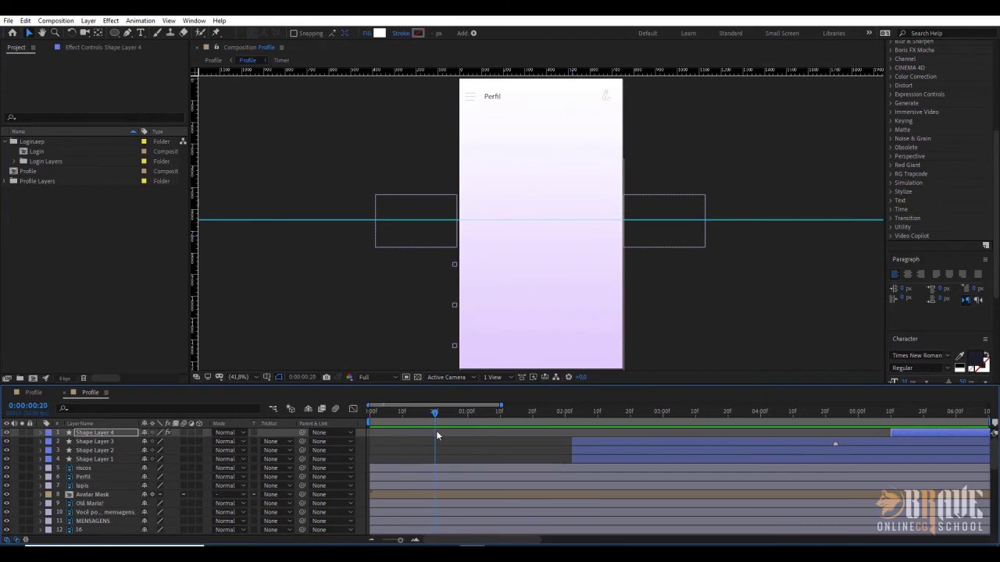
pyautogui.moveTo(445, 435)
pyautogui.mouseDown()
pyautogui.moveTo(403, 439)
pyautogui.moveTo(463, 455)
pyautogui.moveTo(451, 456)
pyautogui.moveTo(624, 460)
pyautogui.mouseUp()
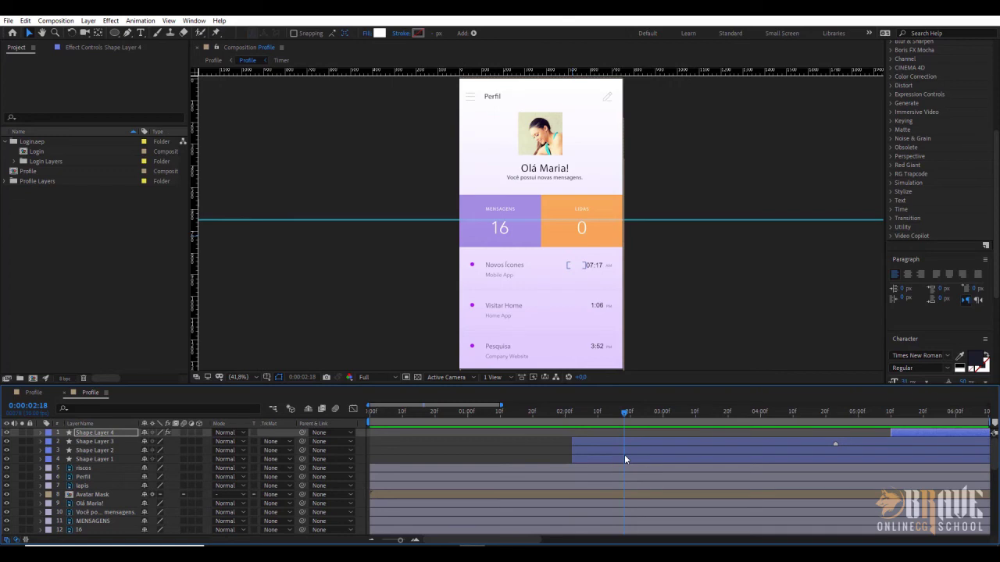
# Step: In the parent Profile composition, extend the work area to start at 0 s and rewind
pyautogui.click(33, 394)
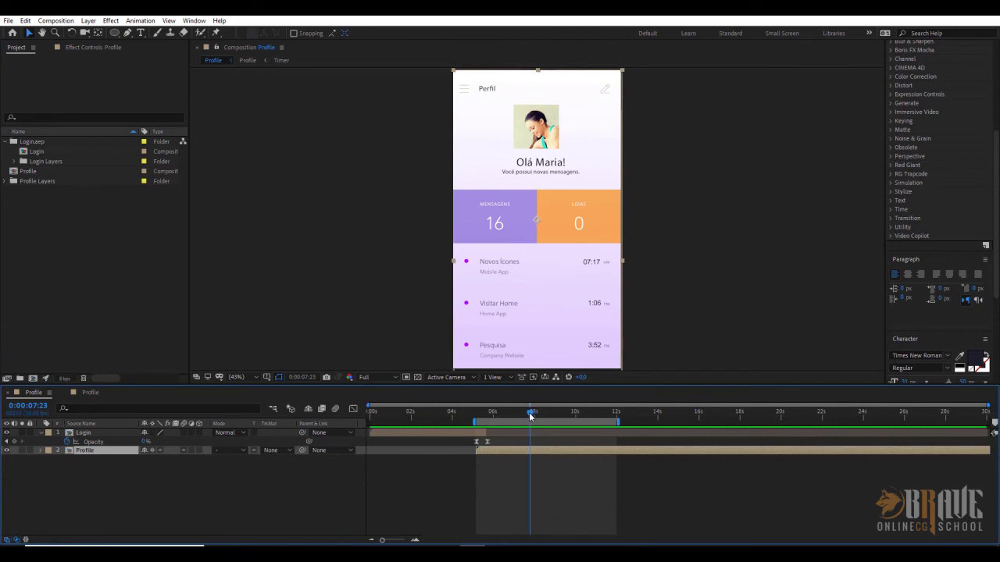
pyautogui.moveTo(473, 422); pyautogui.dragTo(368, 422)
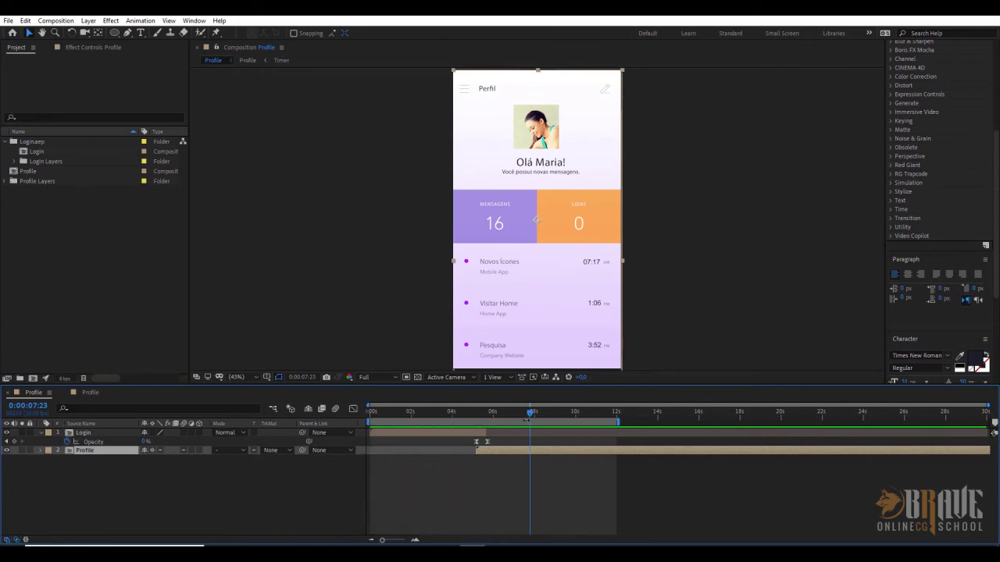
pyautogui.moveTo(526, 413); pyautogui.dragTo(368, 414)
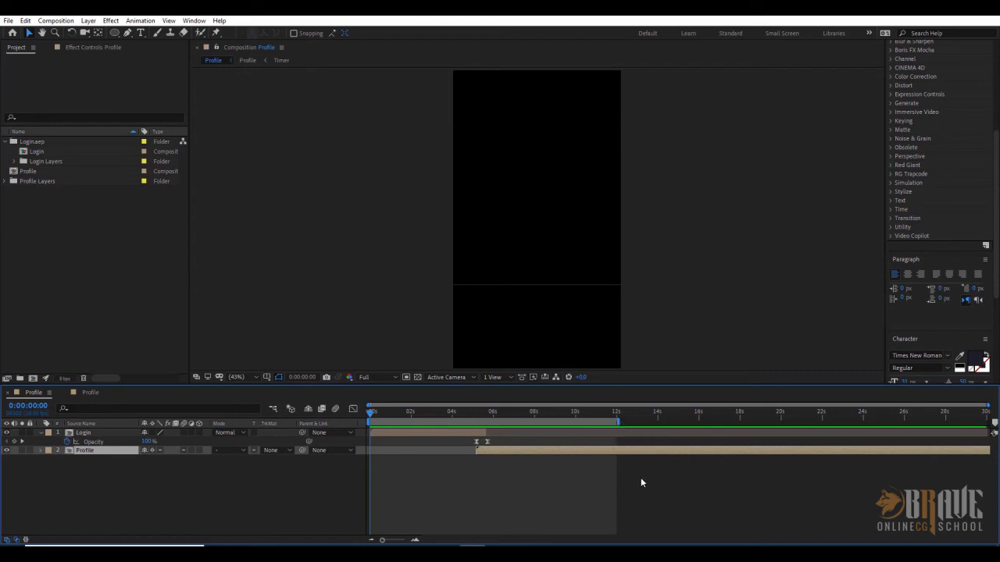
# Step: Preview Login fading into Profile, then stop and scrub back to about 6 seconds
pyautogui.press('space')
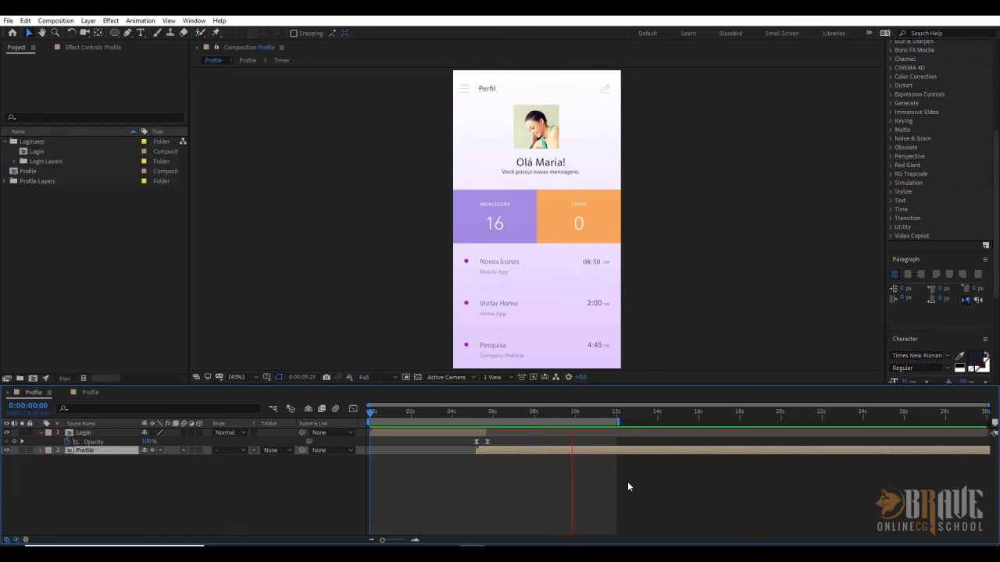
pyautogui.press('space')
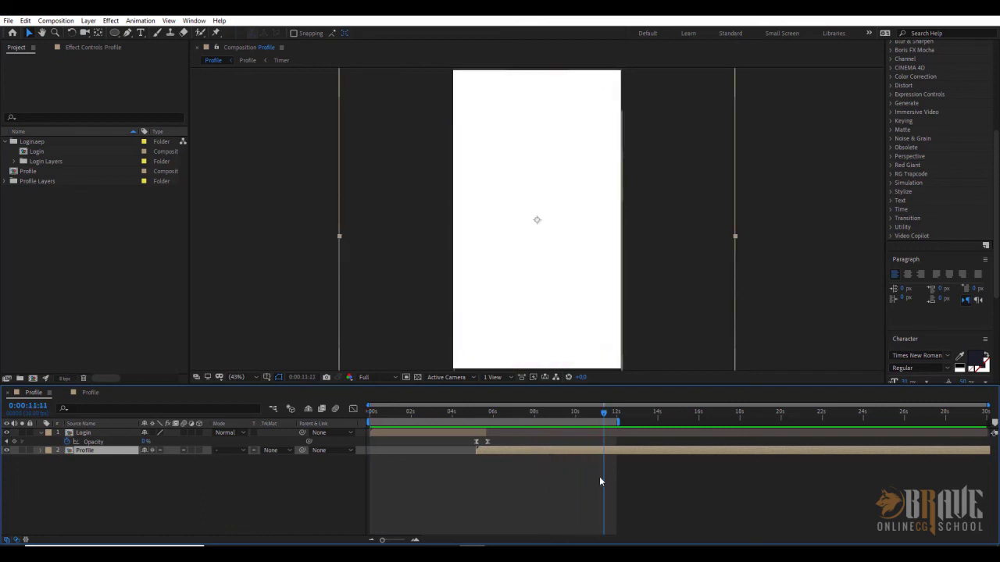
pyautogui.moveTo(484, 419); pyautogui.dragTo(510, 423)
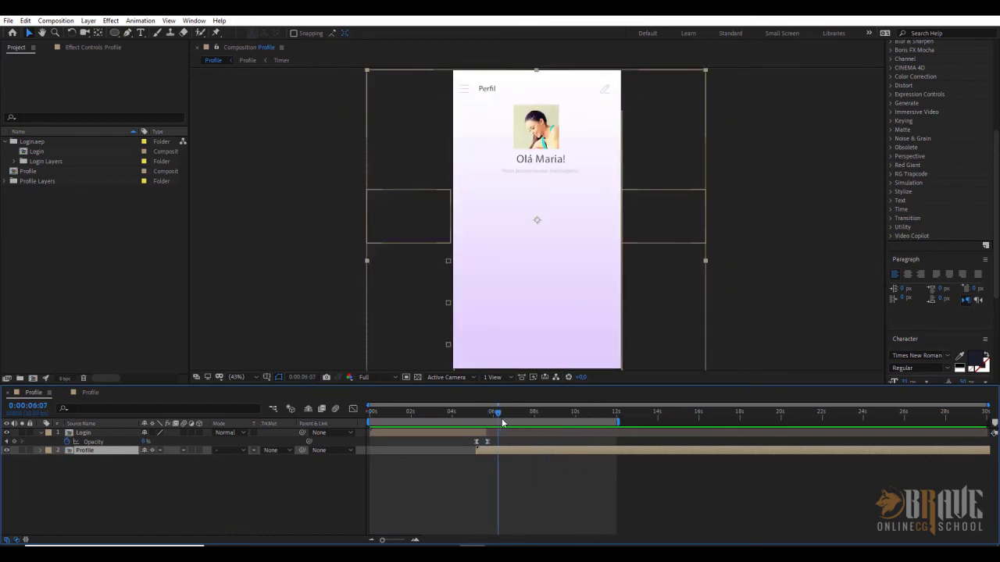